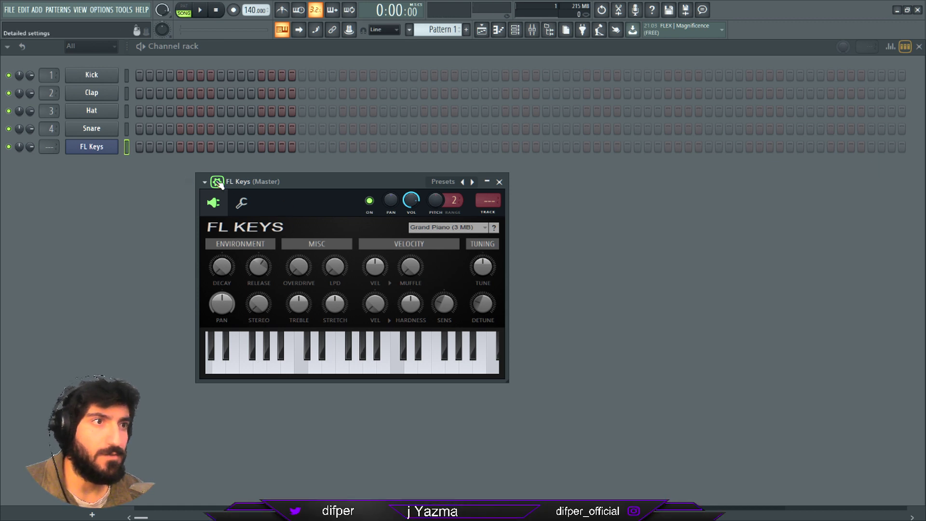
Step: Open the FL Keys piano roll and enter an A5, C6 and E6 chord stretched across the whole first bar
{"action": "right_click", "coordinate": [125, 145]}
{"action": "left_click", "coordinate": [149, 155]}
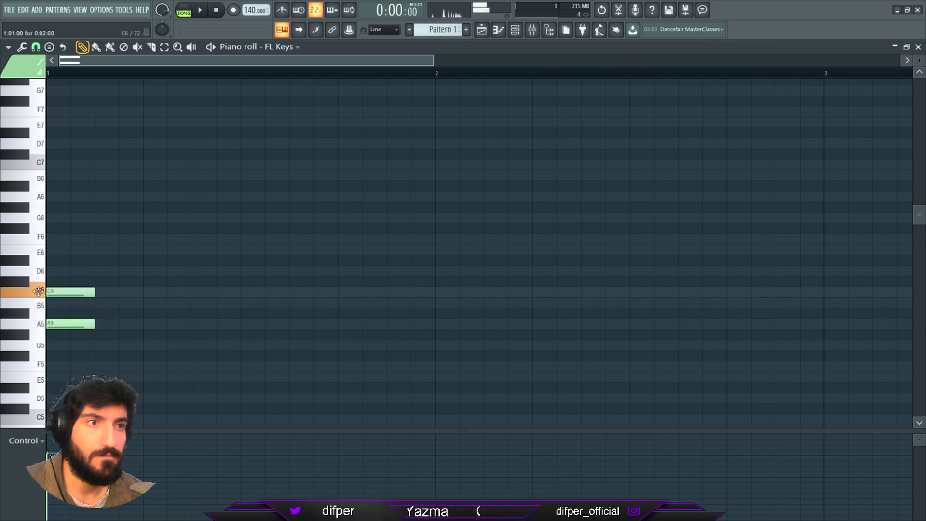
{"action": "key", "text": "ctrl+a"}
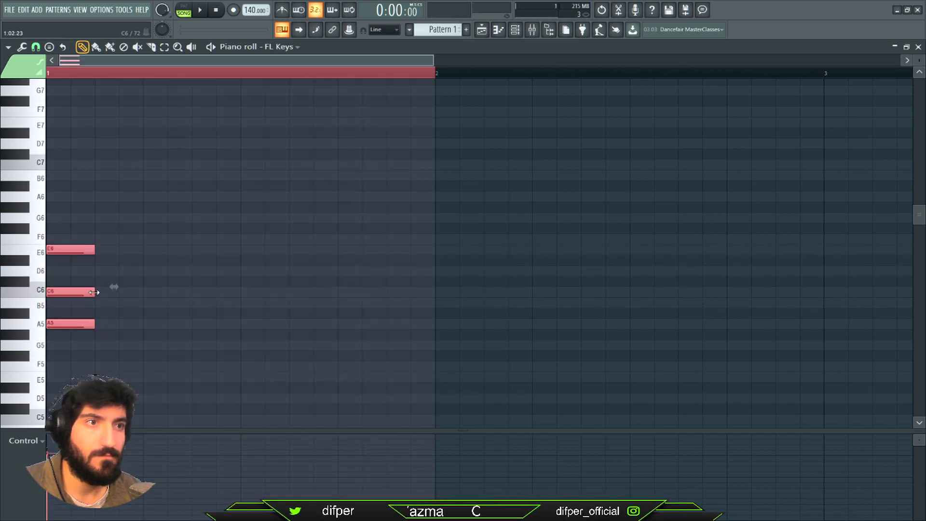
{"action": "left_click_drag", "start_coordinate": [99, 292], "coordinate": [394, 303]}
{"action": "left_click", "coordinate": [489, 309], "text": "ctrl"}
{"action": "scroll", "coordinate": [482, 310], "scroll_direction": "down", "scroll_amount": 2}
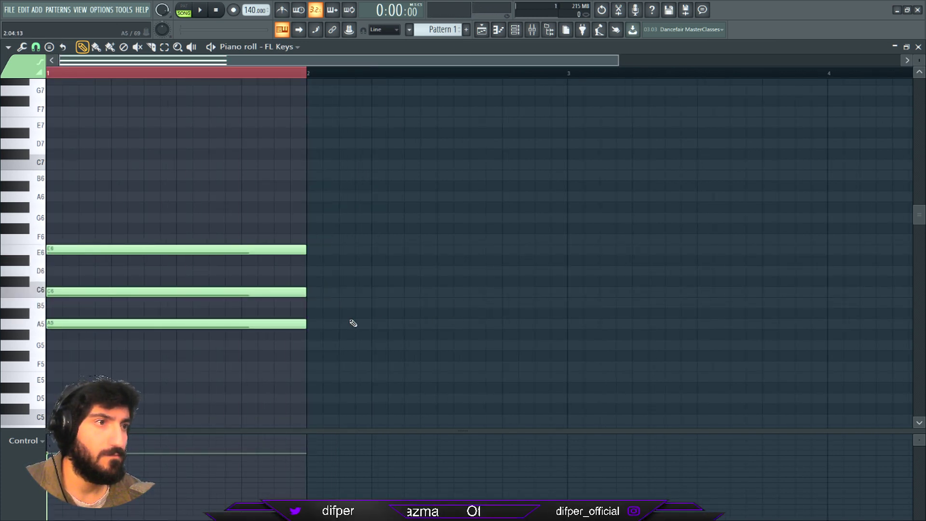
Step: Add a second chord of E5, G#5 and B5 filling the whole of bar 2
{"action": "left_click_drag", "start_coordinate": [332, 346], "coordinate": [304, 375]}
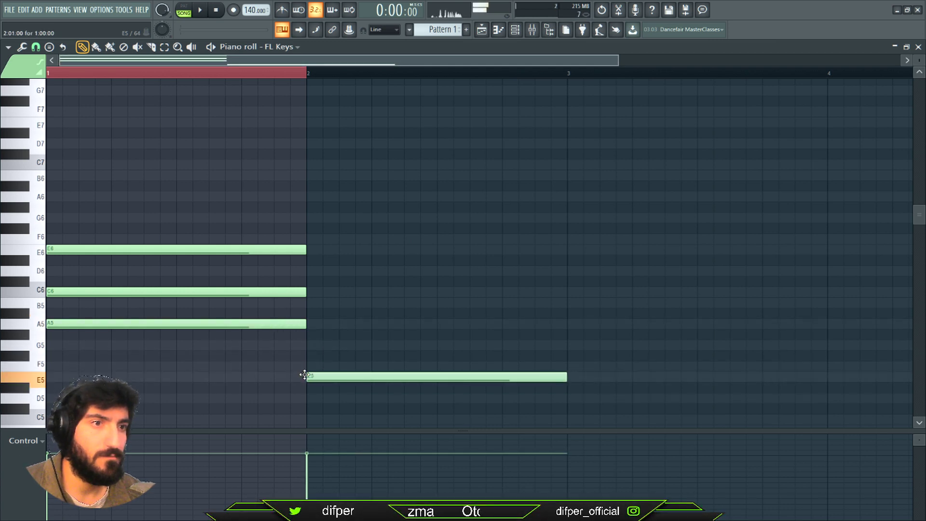
{"action": "left_click", "coordinate": [314, 335]}
{"action": "left_click_drag", "start_coordinate": [314, 335], "coordinate": [309, 303]}
{"action": "left_click_drag", "start_coordinate": [313, 343], "coordinate": [316, 333]}
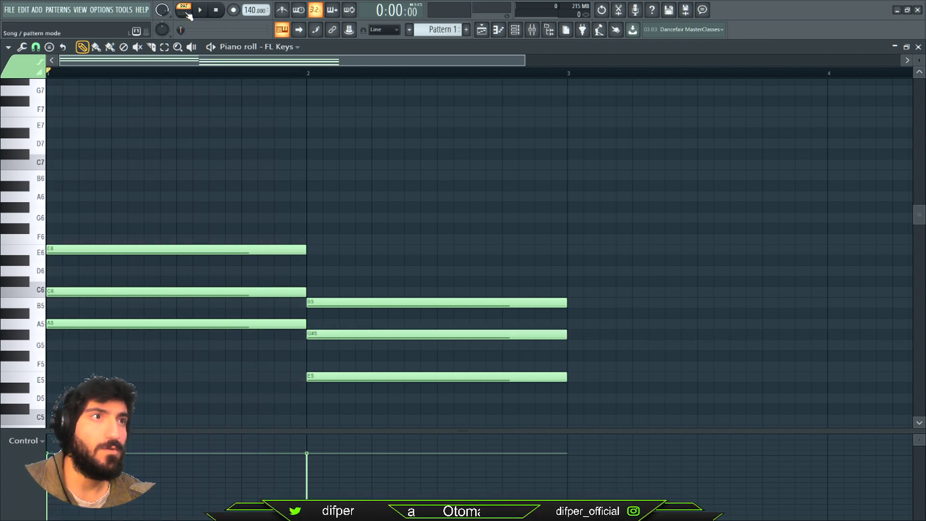
Step: Play the pattern from the start to hear the two chords and stop playback
{"action": "scroll", "coordinate": [340, 188], "scroll_direction": "down", "scroll_amount": 2}
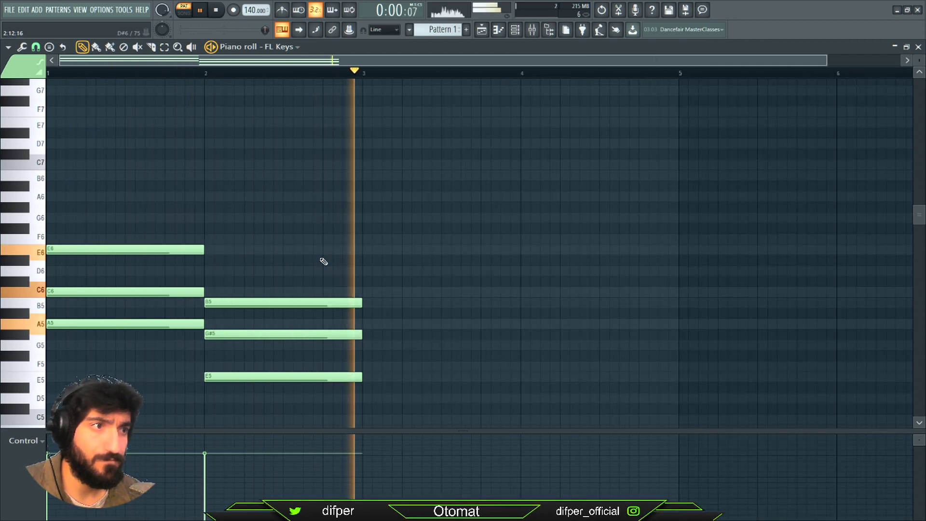
{"action": "key", "text": "space"}
{"action": "right_click", "coordinate": [165, 27]}
{"action": "left_click", "coordinate": [176, 32]}
{"action": "key", "text": "space"}
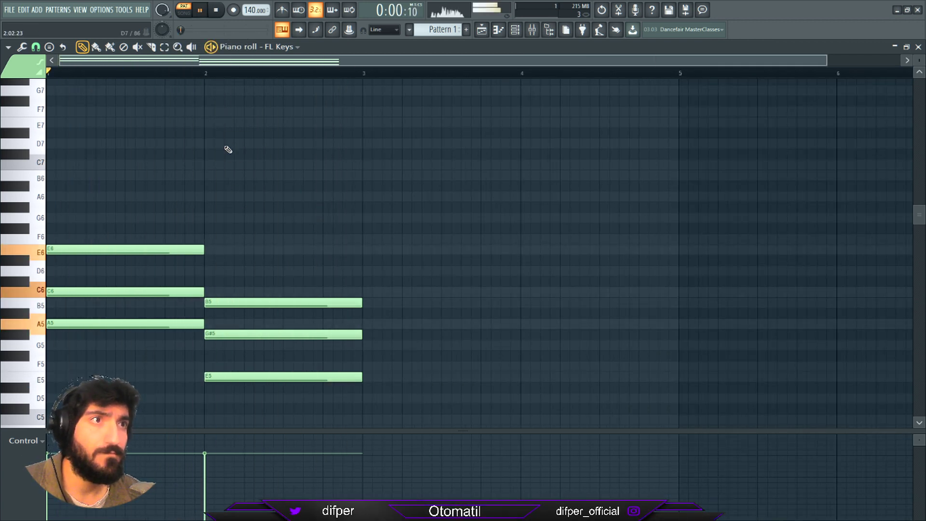
{"action": "scroll", "coordinate": [240, 179], "scroll_direction": "down", "scroll_amount": 1}
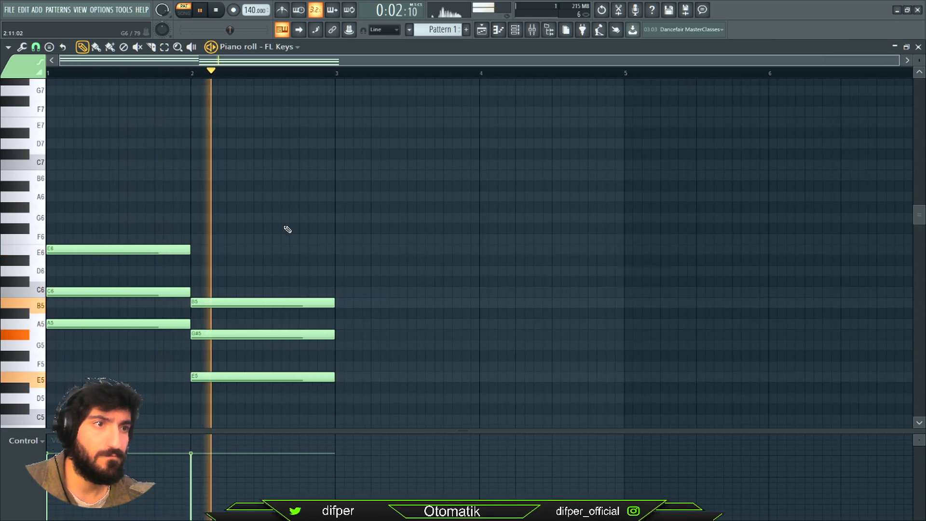
{"action": "key", "text": "space"}
{"action": "left_click", "coordinate": [321, 379]}
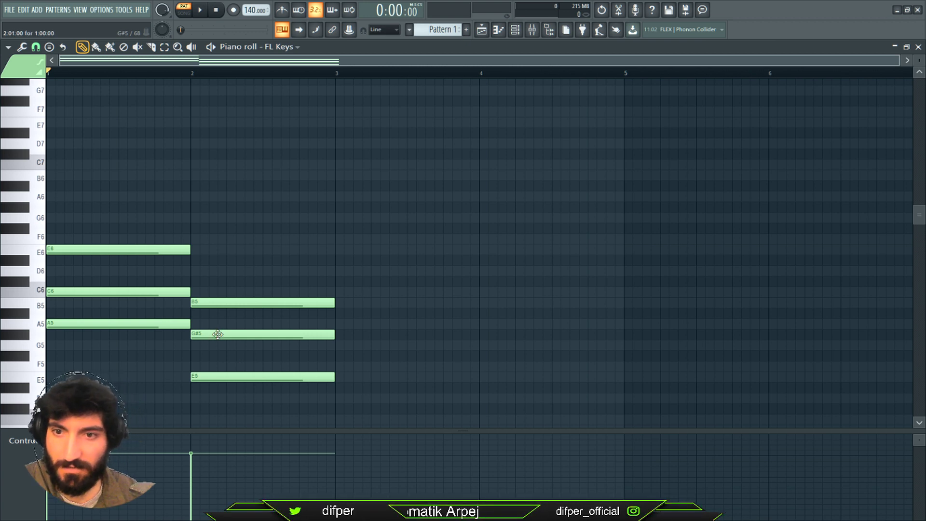
{"action": "left_click_drag", "start_coordinate": [295, 266], "coordinate": [296, 410]}
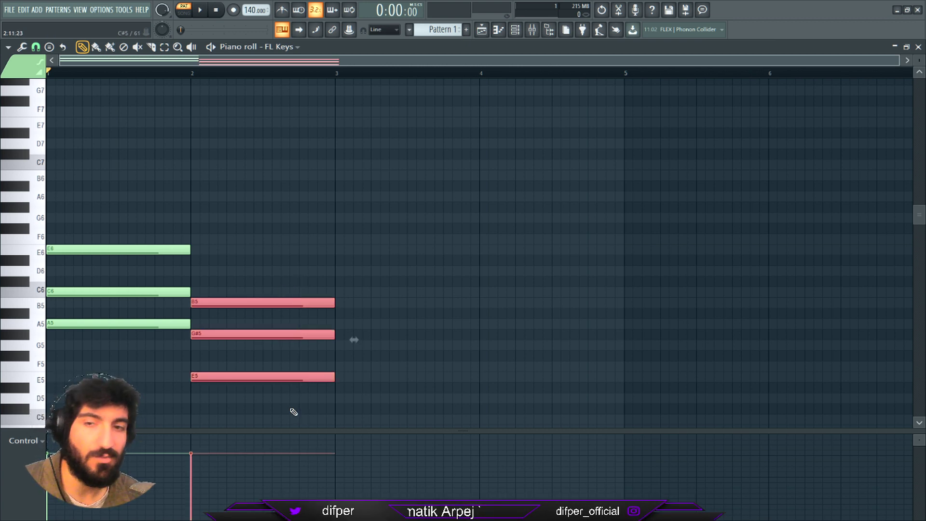
{"action": "left_click", "coordinate": [317, 279]}
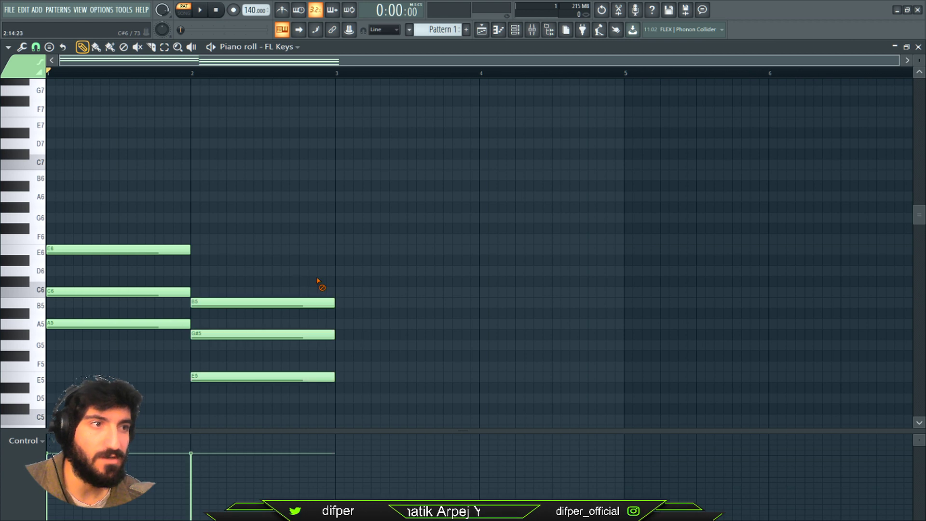
{"action": "left_click_drag", "start_coordinate": [282, 266], "coordinate": [223, 405]}
{"action": "left_click", "coordinate": [397, 390]}
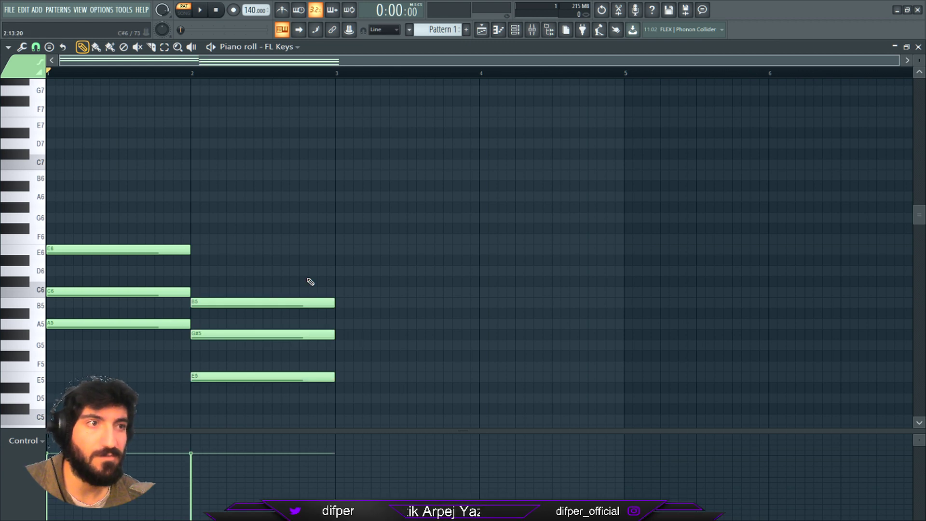
{"action": "key", "text": "ctrl+a"}
{"action": "left_click", "coordinate": [356, 287]}
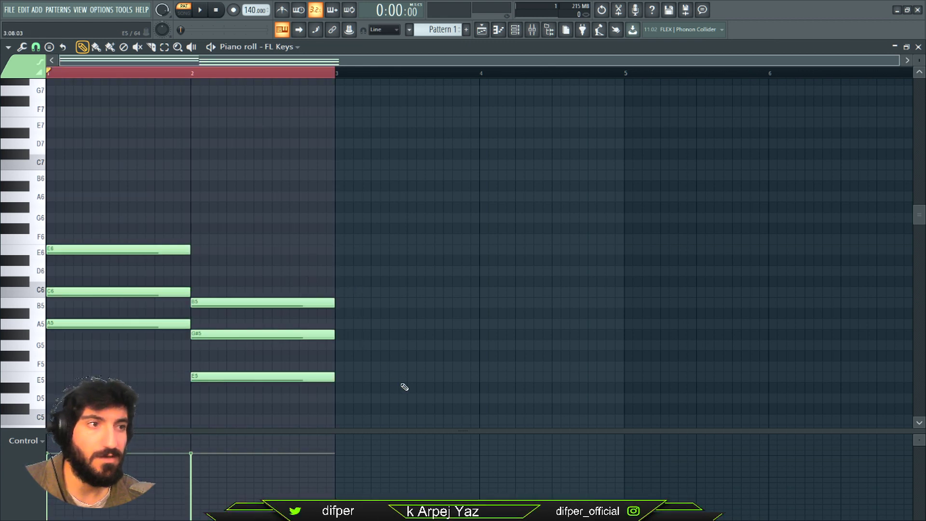
Step: Select all notes of both chords and start the arpeggiator on them
{"action": "left_click_drag", "start_coordinate": [399, 412], "coordinate": [100, 208]}
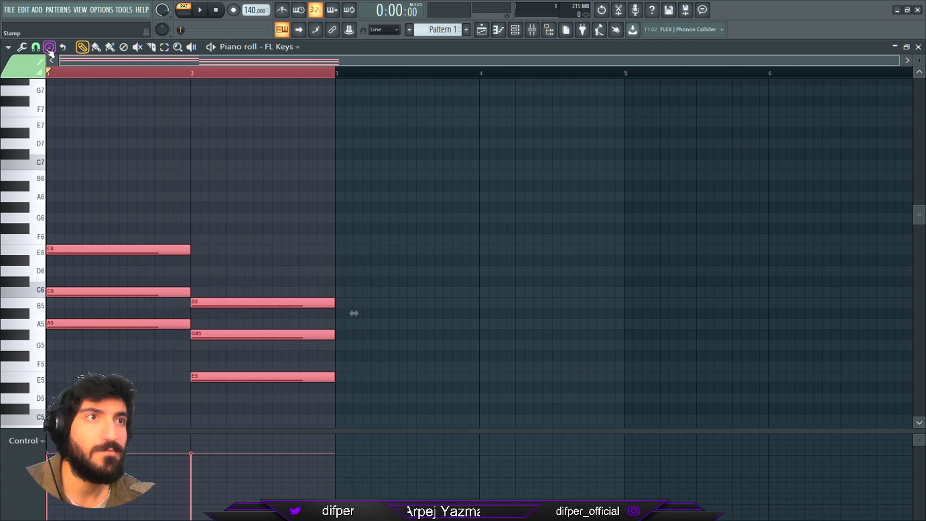
{"action": "left_click", "coordinate": [22, 47]}
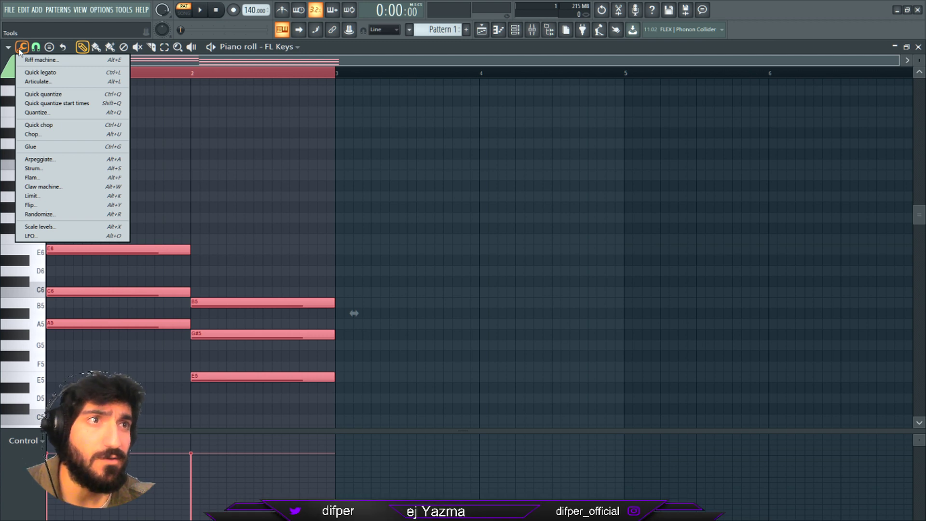
{"action": "left_click", "coordinate": [43, 162]}
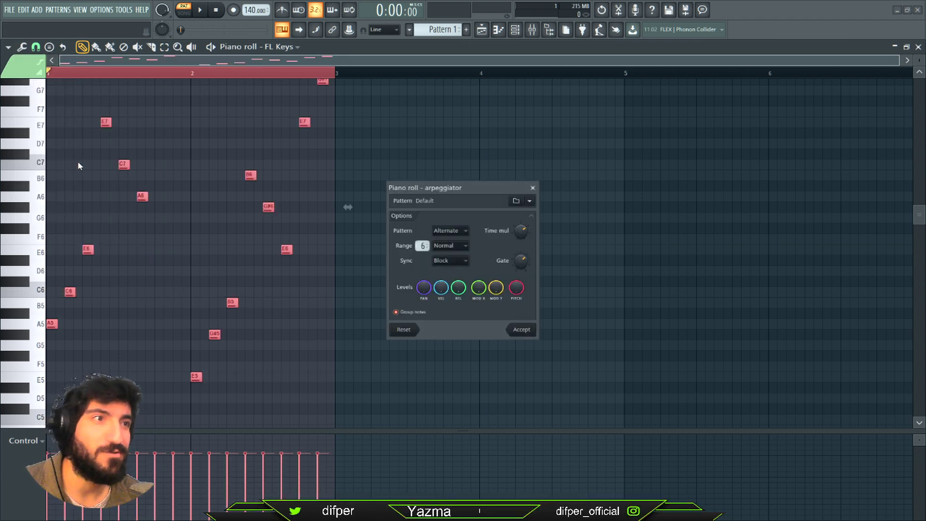
{"action": "left_click_drag", "start_coordinate": [411, 188], "coordinate": [352, 151]}
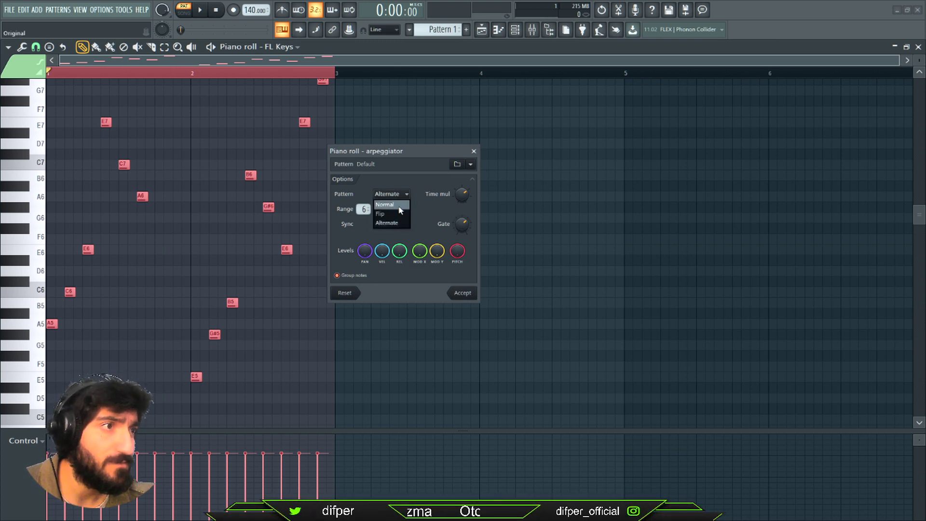
Step: Try the arpeggiator with pattern Normal, range mode Flip, sync Time and the Trance preset
{"action": "left_click", "coordinate": [392, 205]}
{"action": "left_click", "coordinate": [398, 229]}
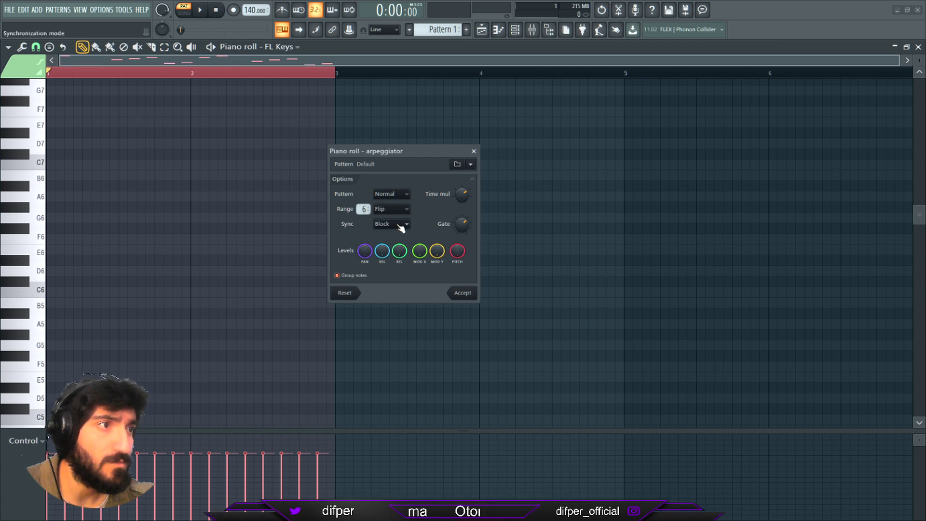
{"action": "left_click", "coordinate": [470, 165]}
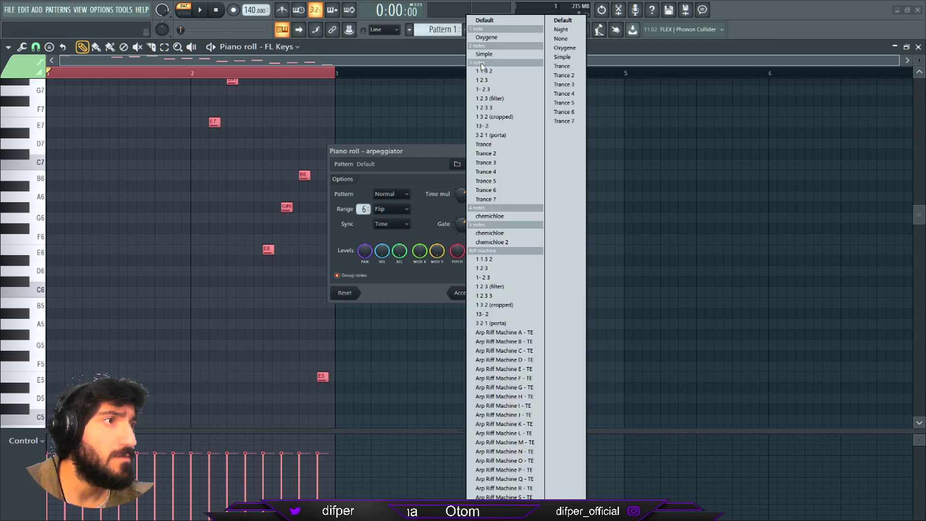
{"action": "left_click", "coordinate": [502, 145]}
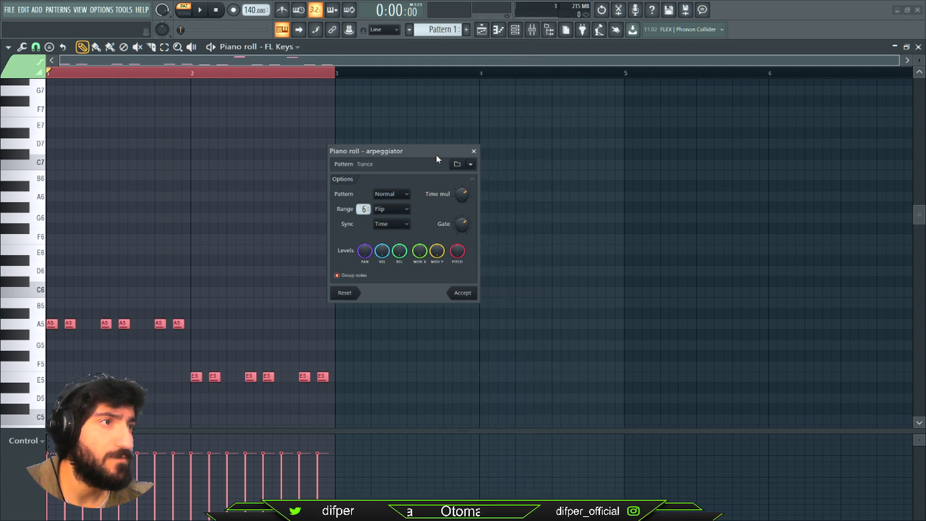
Step: Look through the arpeggiator's preset list and discard the arpeggio without accepting it
{"action": "left_click_drag", "start_coordinate": [436, 154], "coordinate": [472, 134]}
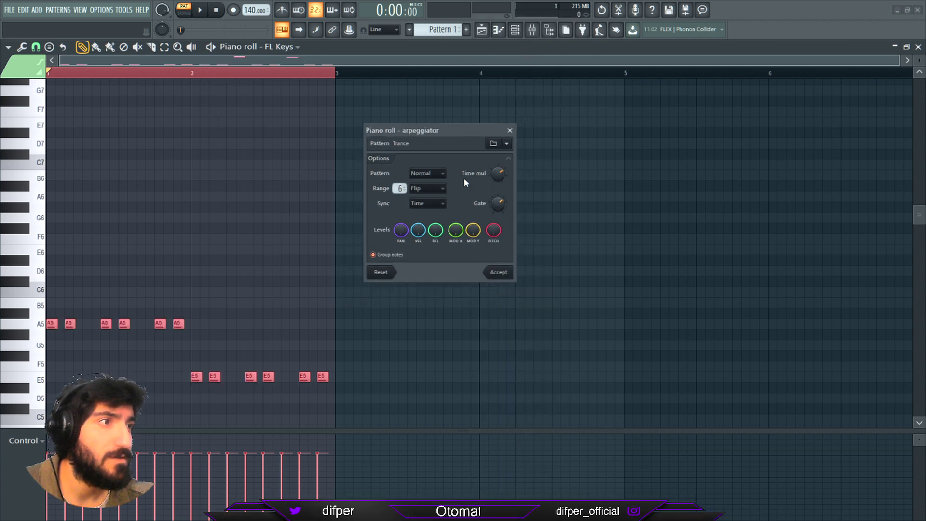
{"action": "left_click", "coordinate": [506, 145]}
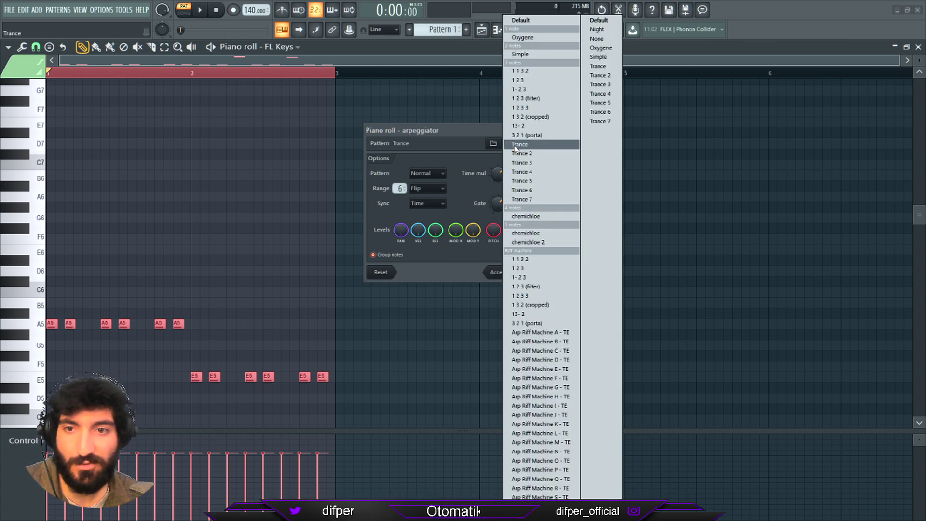
{"action": "left_click", "coordinate": [448, 137]}
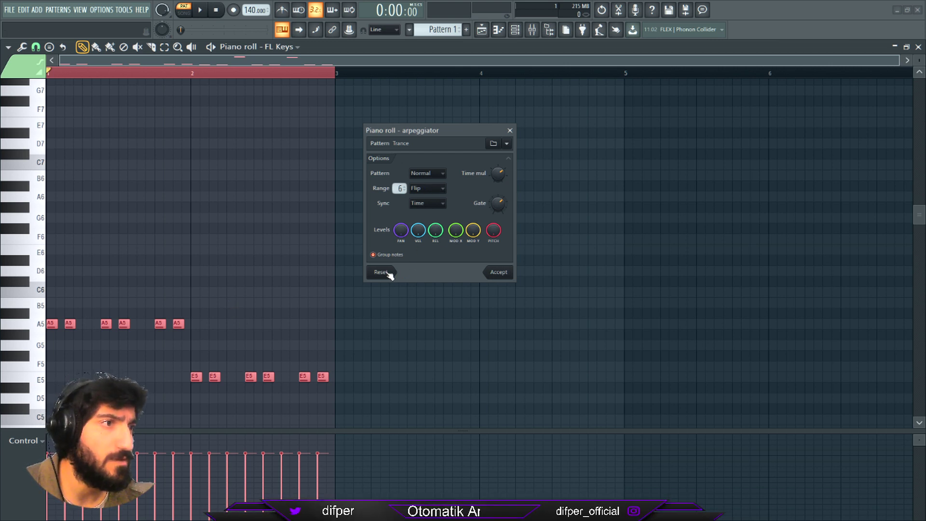
{"action": "left_click", "coordinate": [510, 130]}
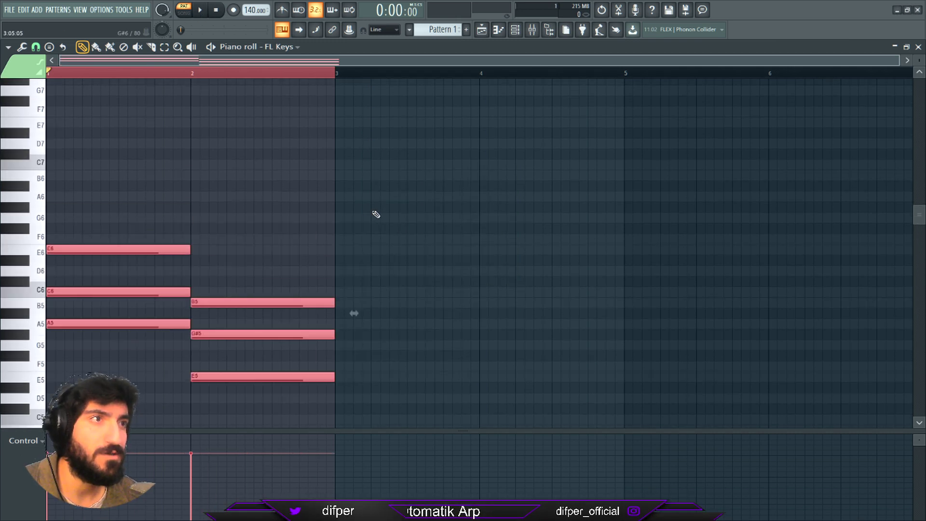
Step: Set the FL Keys channel volume to about 69% and play the chords in the piano roll
{"action": "key", "text": "space"}
{"action": "key", "text": "space"}
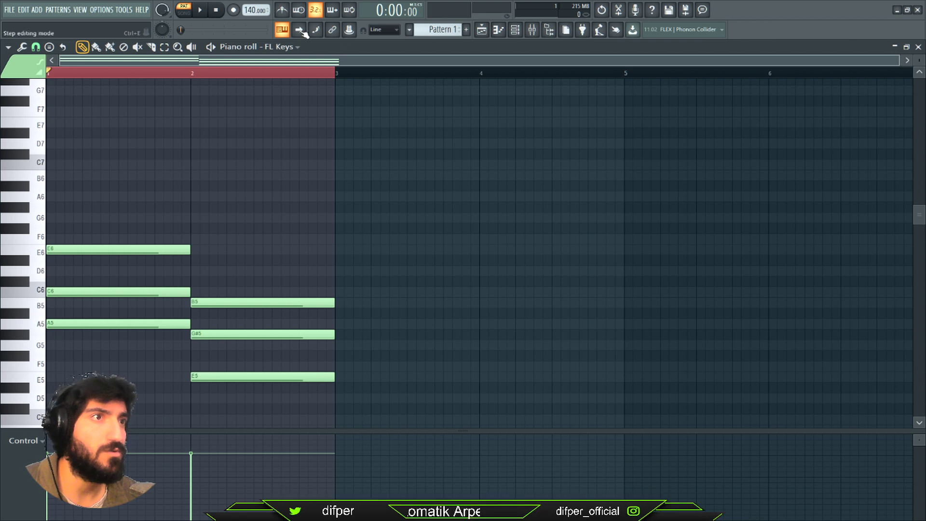
{"action": "left_click", "coordinate": [519, 32]}
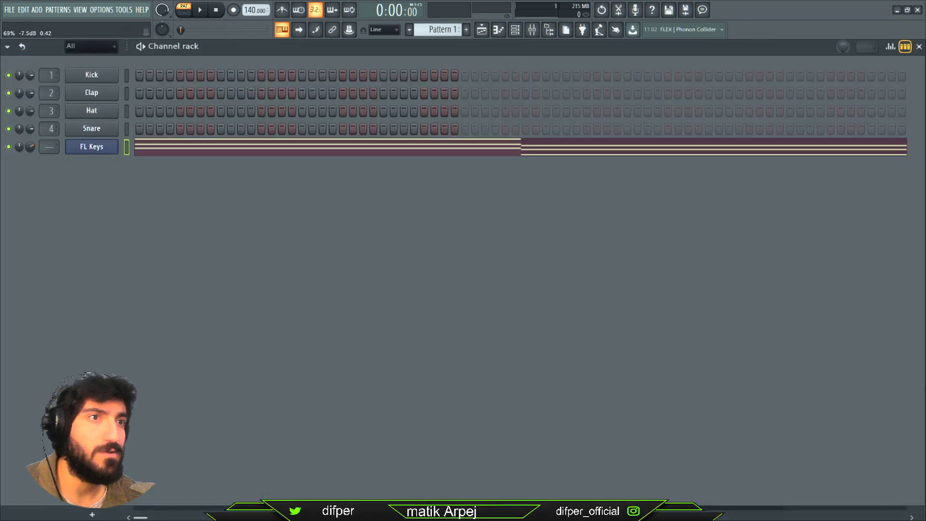
{"action": "left_click", "coordinate": [519, 30]}
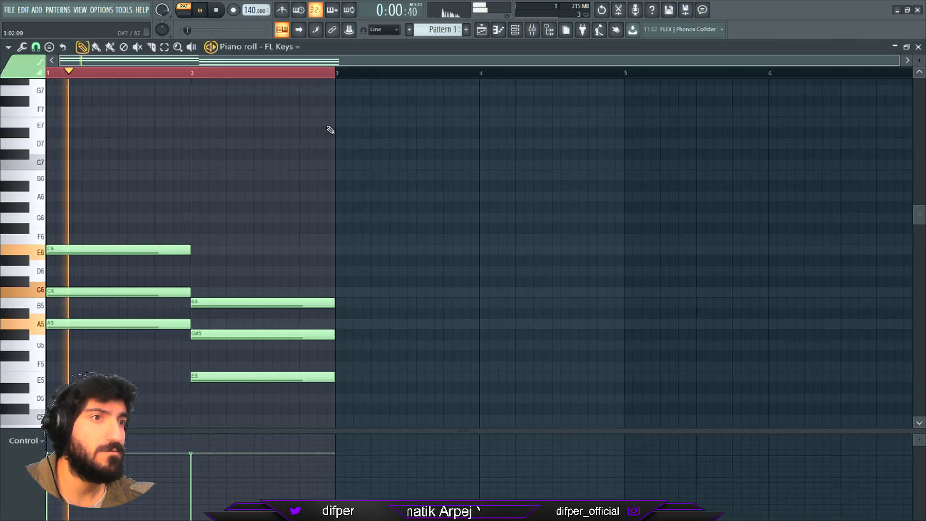
Step: Select all the chord notes and open the arpeggiator on them while the pattern plays
{"action": "key", "text": "ctrl+a"}
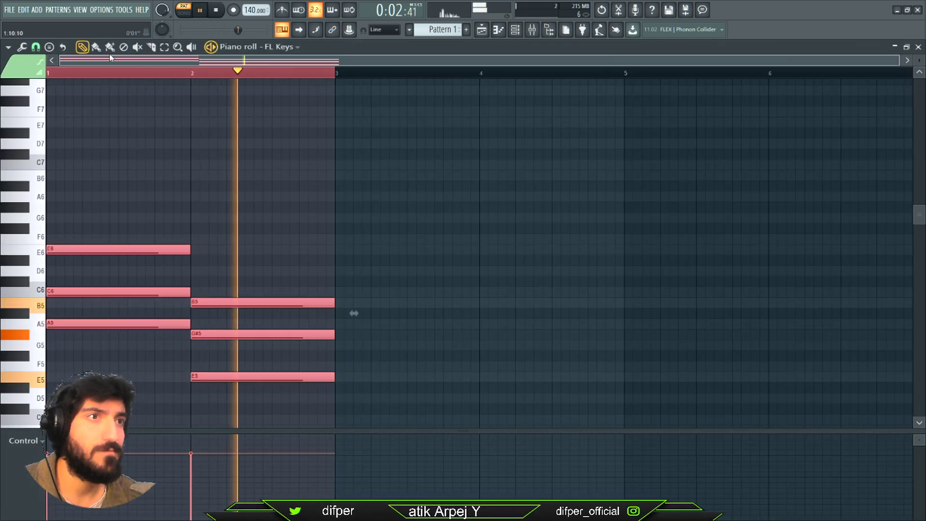
{"action": "left_click", "coordinate": [21, 47]}
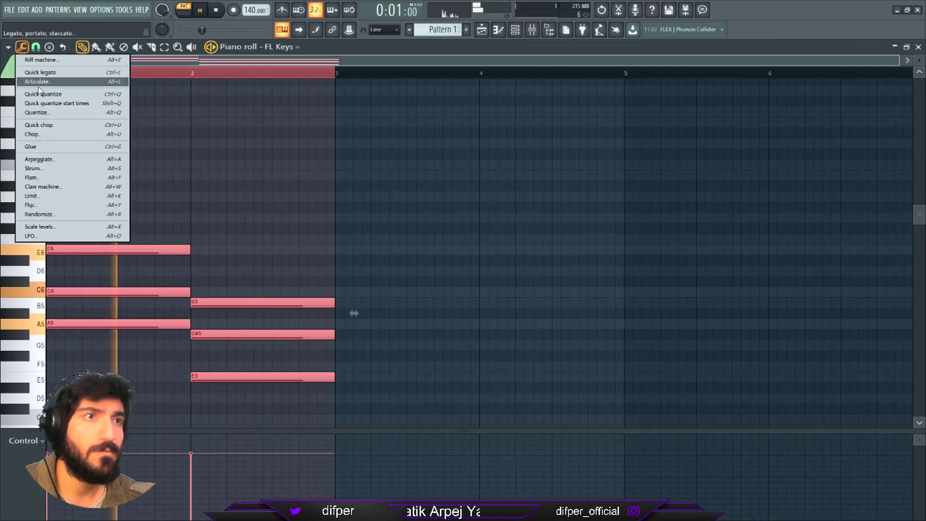
{"action": "left_click", "coordinate": [47, 160]}
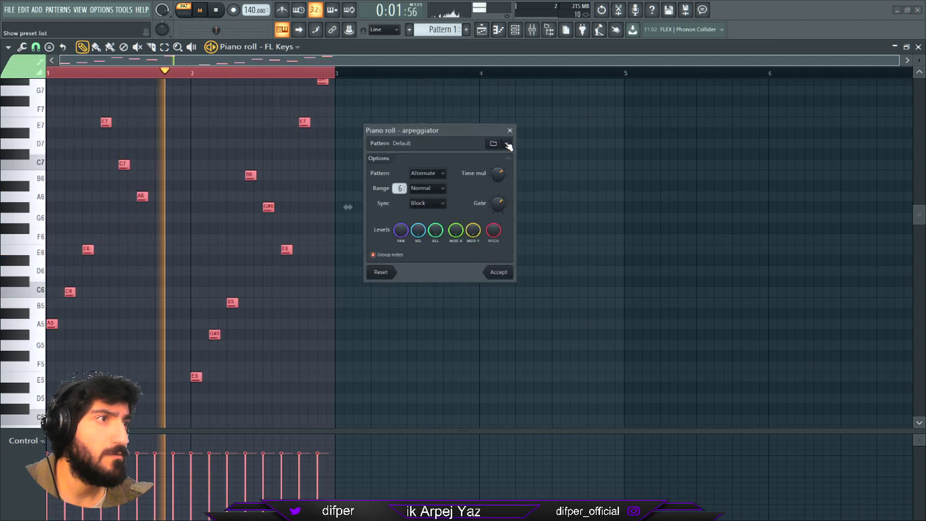
Step: Audition the Trance, Trance 2, Trance 4 and Trance 5 arpeggiator presets on the playing chords
{"action": "left_click", "coordinate": [508, 145]}
{"action": "left_click", "coordinate": [530, 148]}
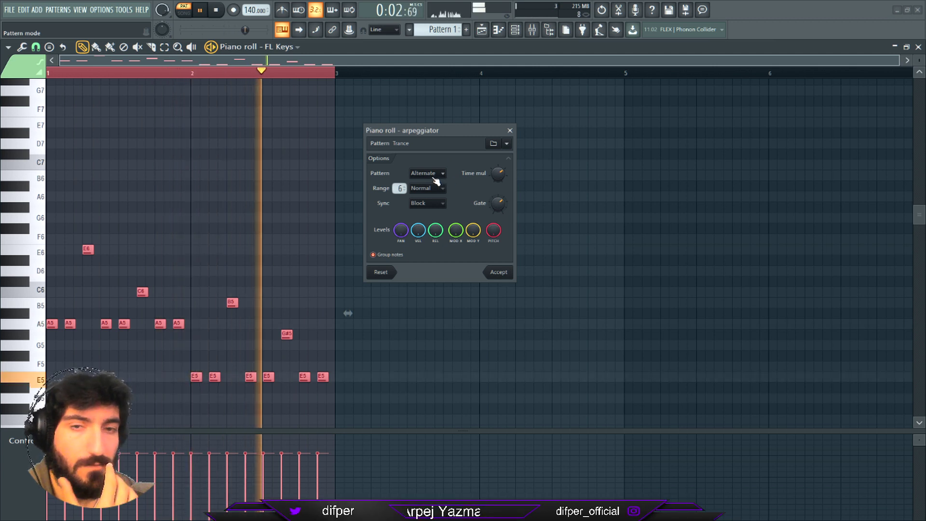
{"action": "left_click", "coordinate": [506, 143]}
{"action": "left_click", "coordinate": [519, 153]}
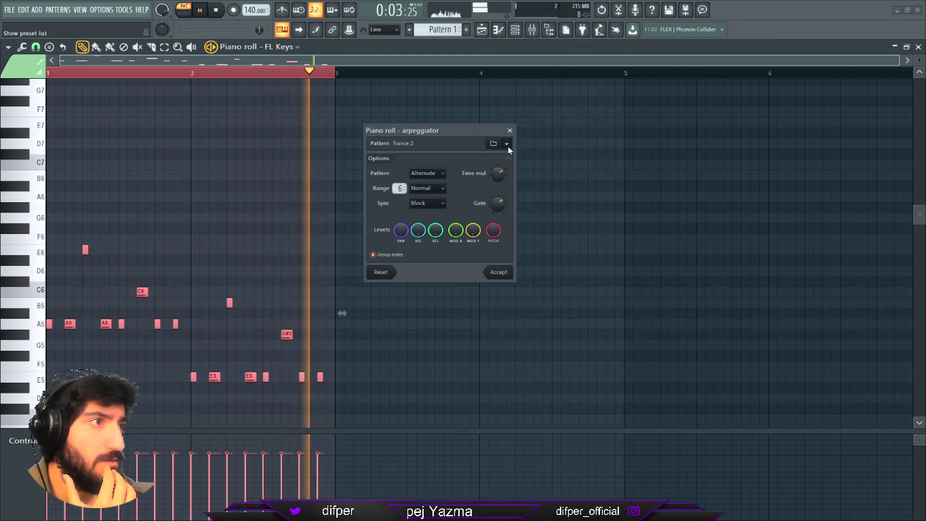
{"action": "left_click", "coordinate": [507, 145]}
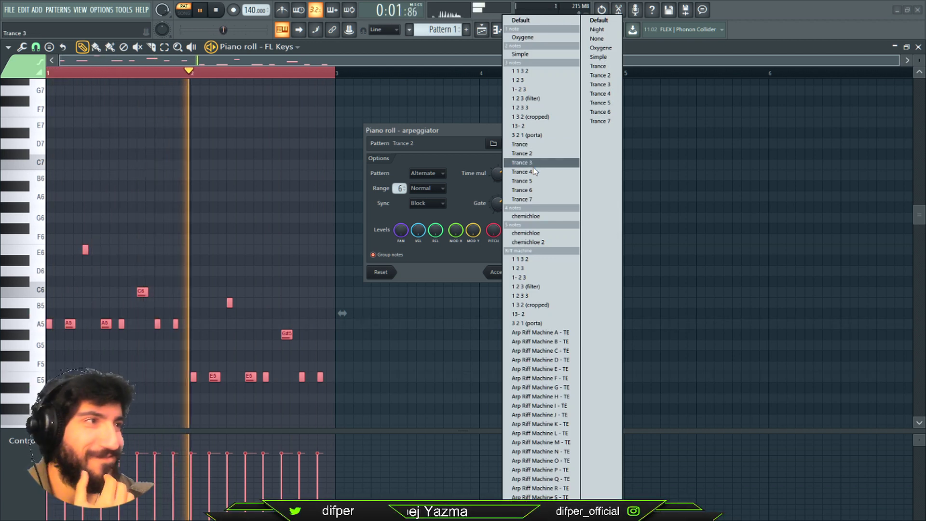
{"action": "left_click", "coordinate": [530, 172]}
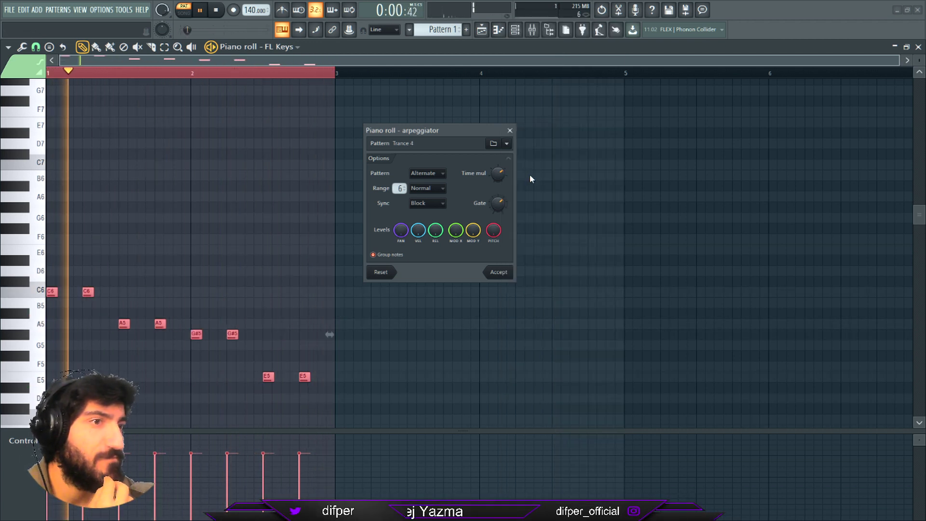
{"action": "left_click", "coordinate": [507, 143]}
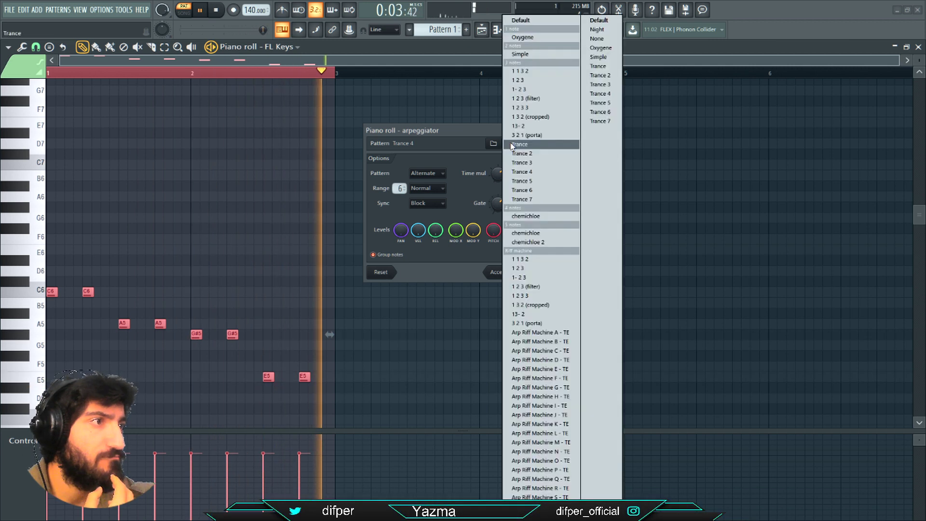
{"action": "left_click", "coordinate": [531, 181]}
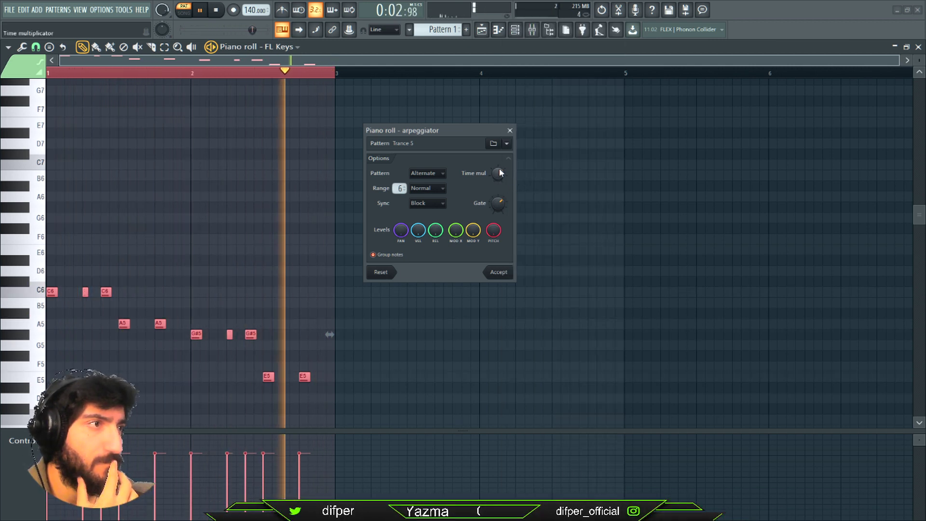
Step: Set the arpeggiator's range mode to Alternate and compare the Normal, Flip and Alternate pattern modes, ending on Normal
{"action": "left_click", "coordinate": [438, 174]}
{"action": "left_click", "coordinate": [436, 183]}
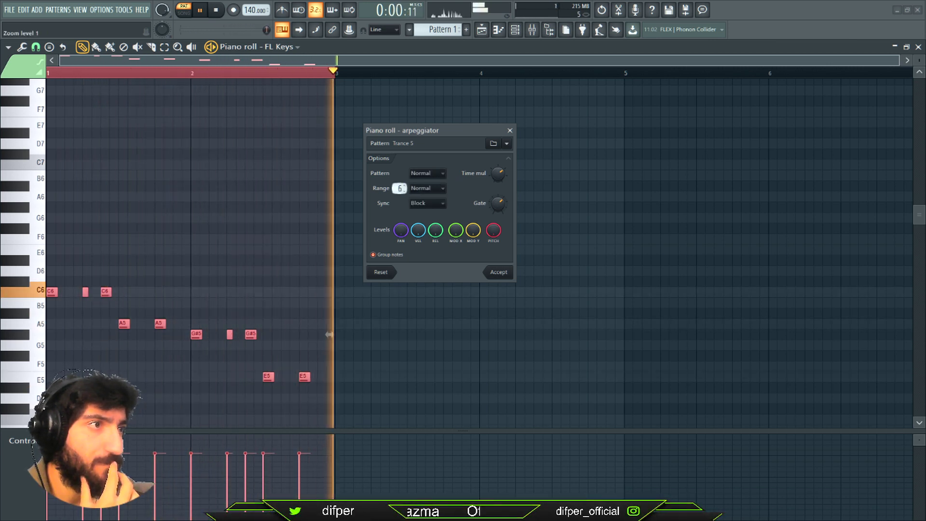
{"action": "mouse_move", "coordinate": [400, 188]}
{"action": "left_mouse_down"}
{"action": "mouse_move", "coordinate": [400, 212]}
{"action": "mouse_move", "coordinate": [399, 188]}
{"action": "left_mouse_up"}
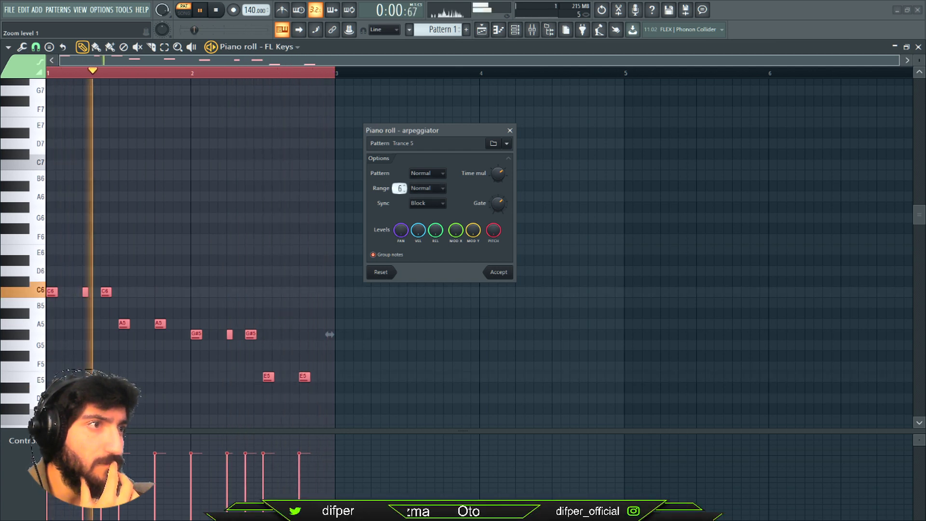
{"action": "left_click", "coordinate": [434, 188]}
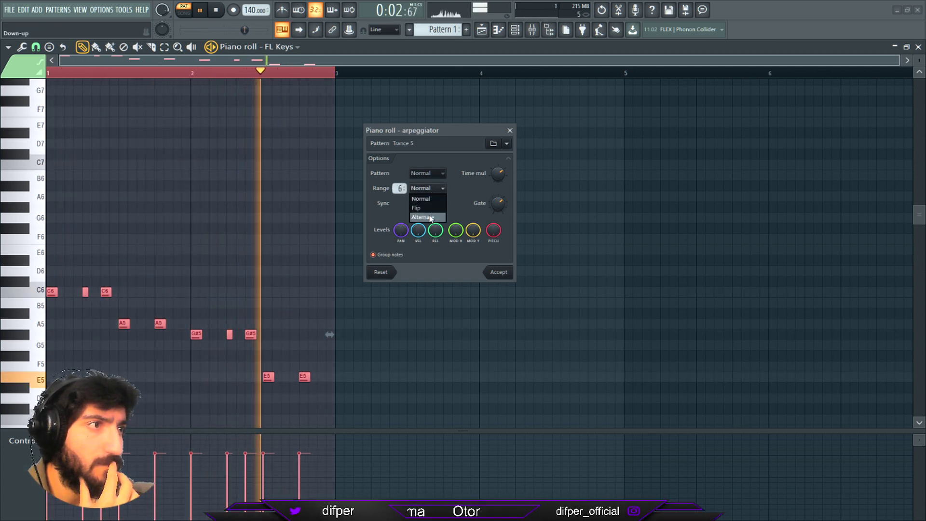
{"action": "left_click", "coordinate": [431, 217]}
{"action": "left_click", "coordinate": [439, 173]}
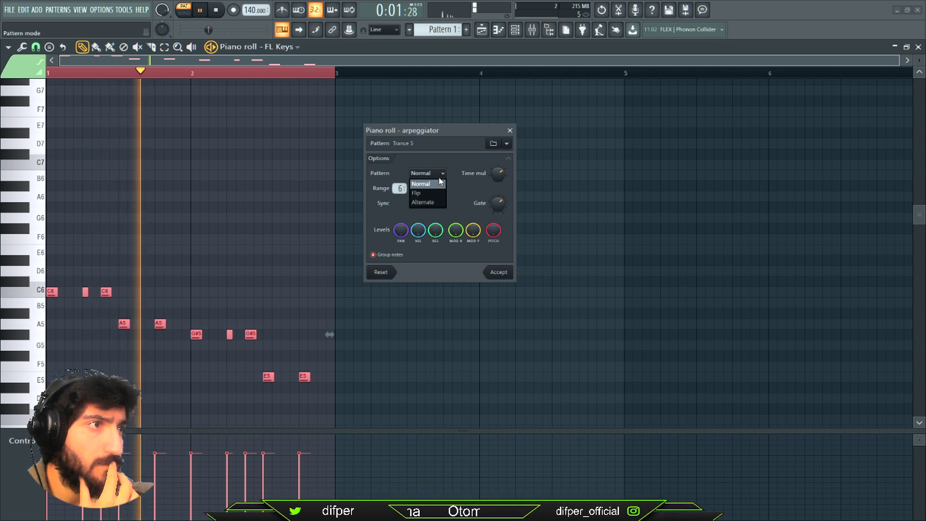
{"action": "left_click", "coordinate": [428, 194]}
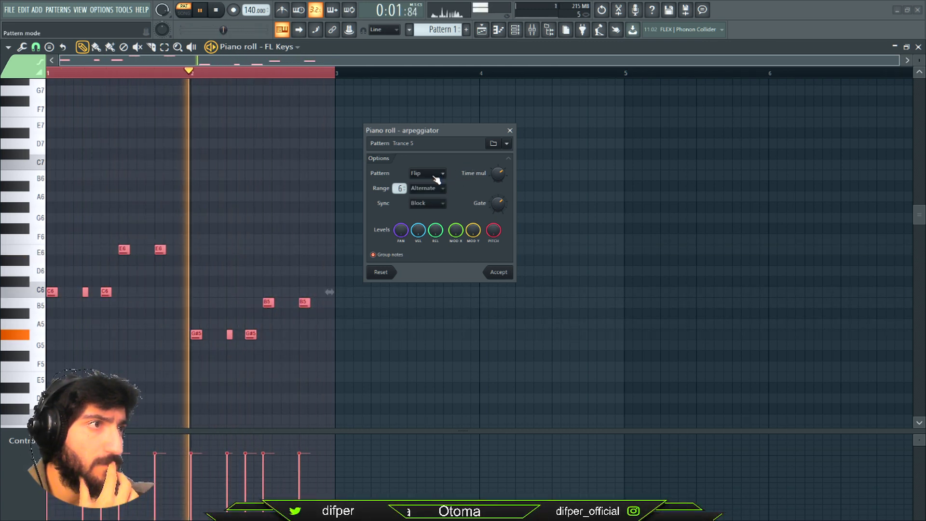
{"action": "left_click", "coordinate": [432, 174]}
{"action": "left_click", "coordinate": [432, 203]}
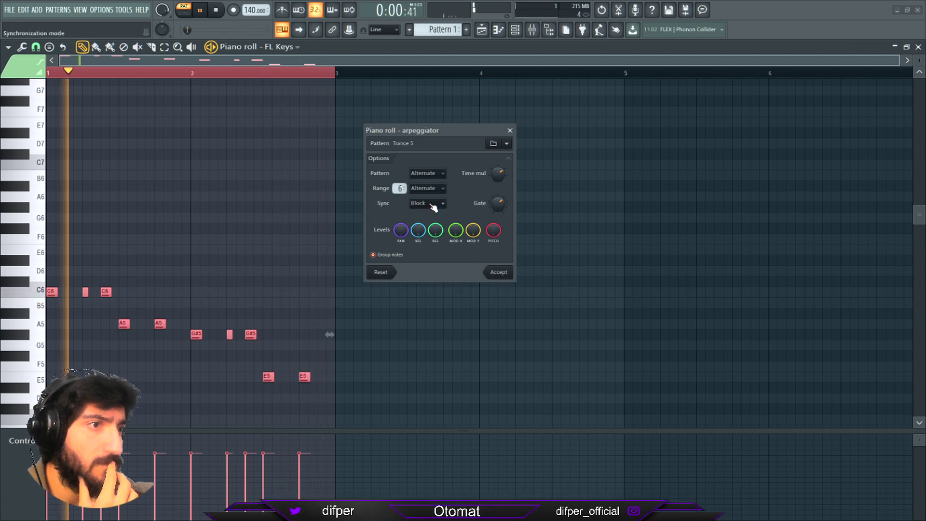
{"action": "left_click", "coordinate": [428, 173]}
{"action": "left_click", "coordinate": [433, 180]}
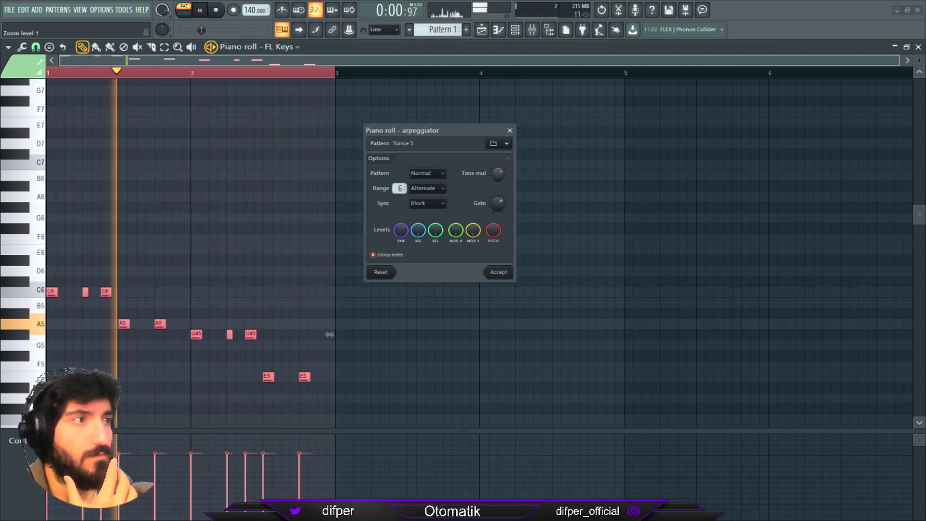
Step: Lower the arpeggiator's time multiplier for faster notes and set the pattern mode to Alternate
{"action": "left_click_drag", "start_coordinate": [497, 174], "coordinate": [494, 196]}
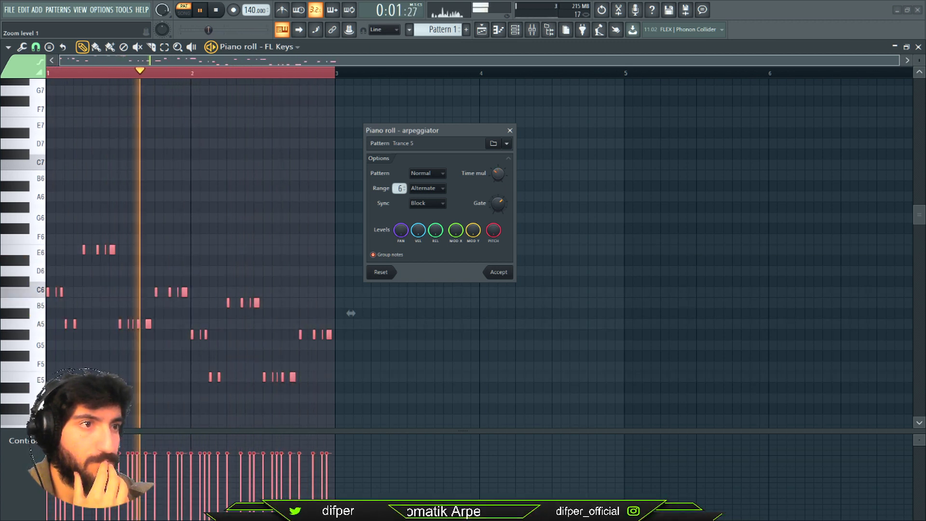
{"action": "left_click", "coordinate": [428, 172]}
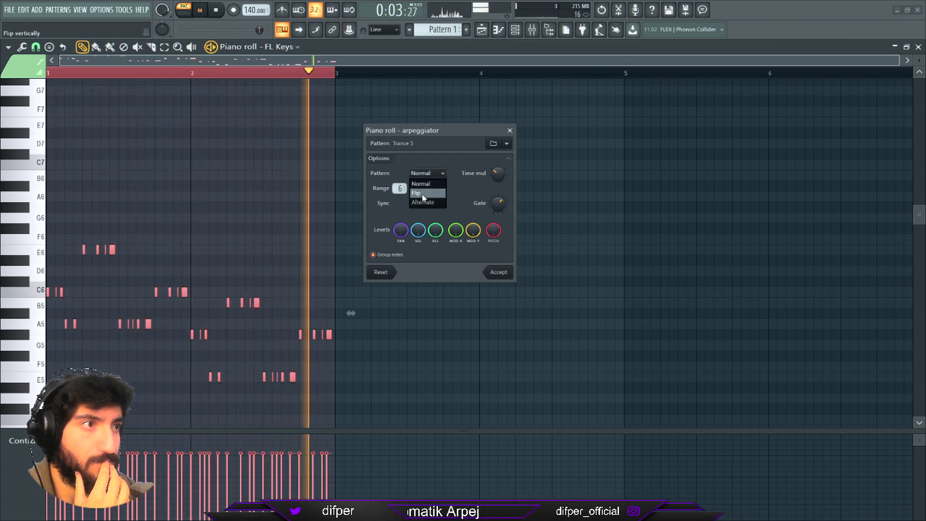
{"action": "left_click", "coordinate": [423, 201]}
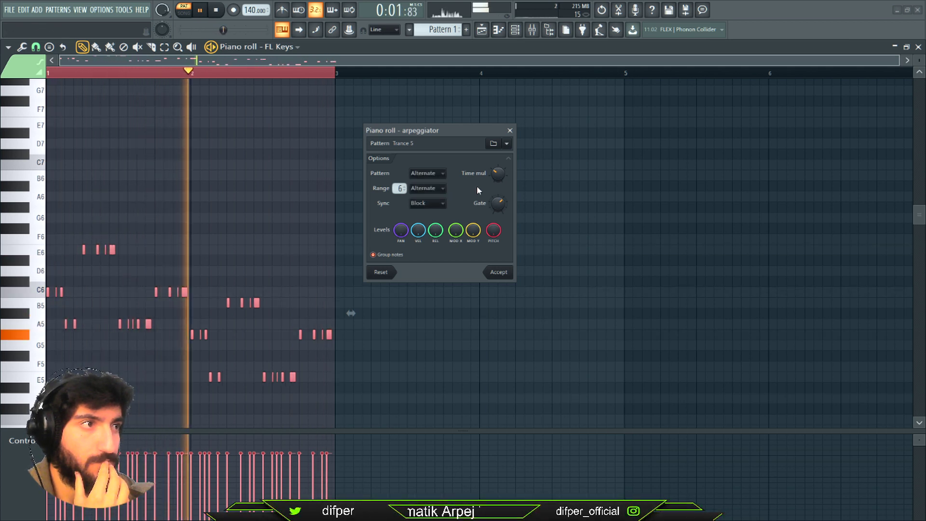
Step: Raise the time multiplier to its middle position and increase the gate to lengthen the arpeggio notes
{"action": "left_click_drag", "start_coordinate": [501, 175], "coordinate": [501, 161]}
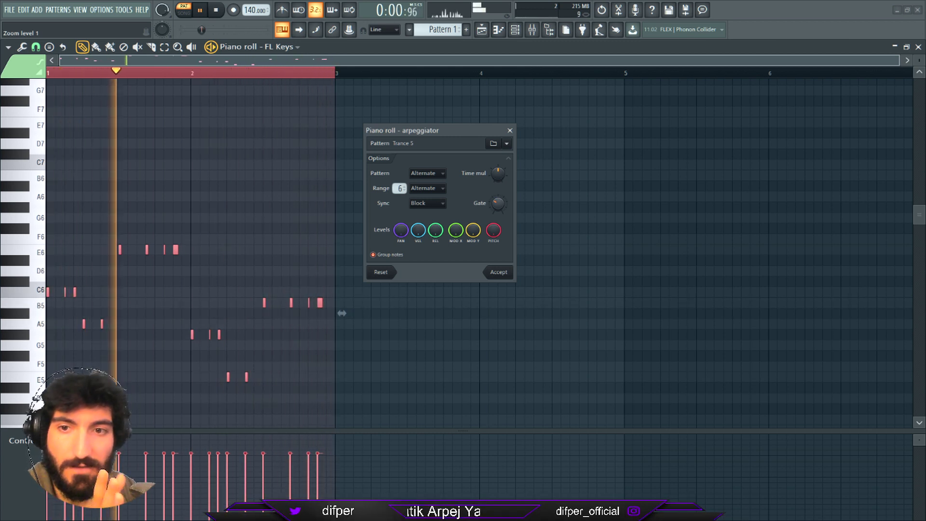
{"action": "left_click_drag", "start_coordinate": [497, 203], "coordinate": [495, 202]}
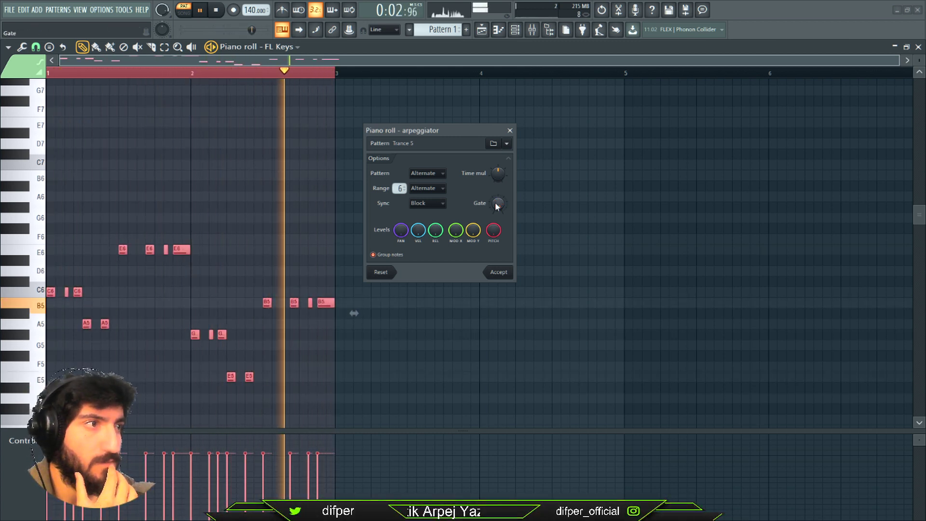
Step: Compare the Chord and Time sync modes of the arpeggiator and leave sync on Time
{"action": "left_click", "coordinate": [427, 204]}
{"action": "left_click", "coordinate": [424, 230]}
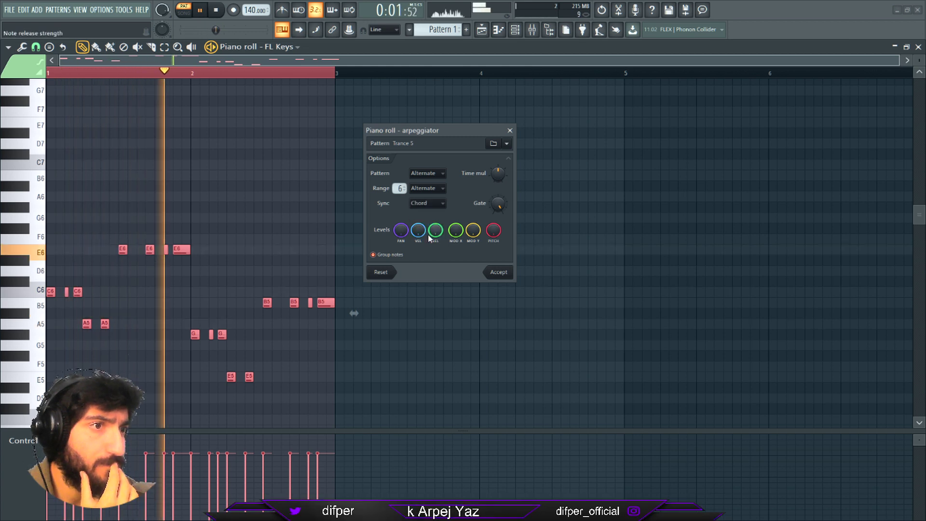
{"action": "left_click", "coordinate": [429, 204]}
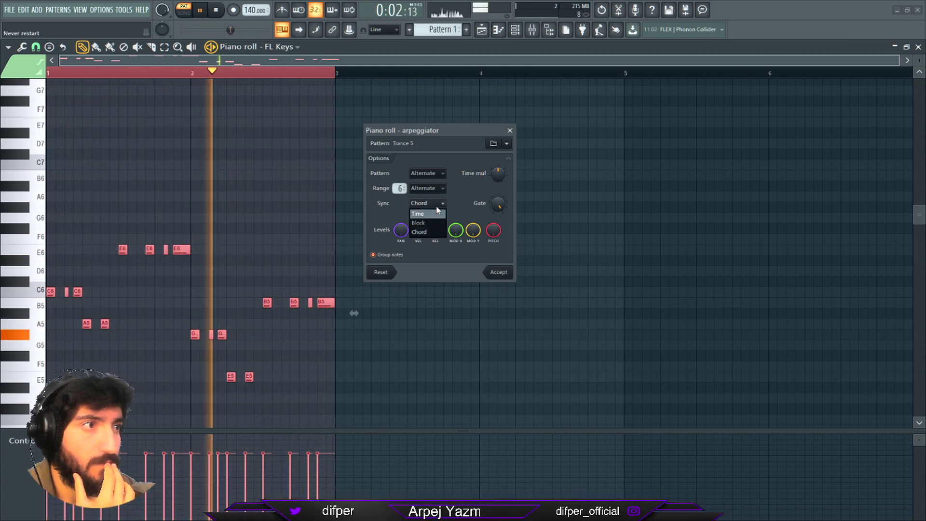
{"action": "left_click", "coordinate": [399, 203]}
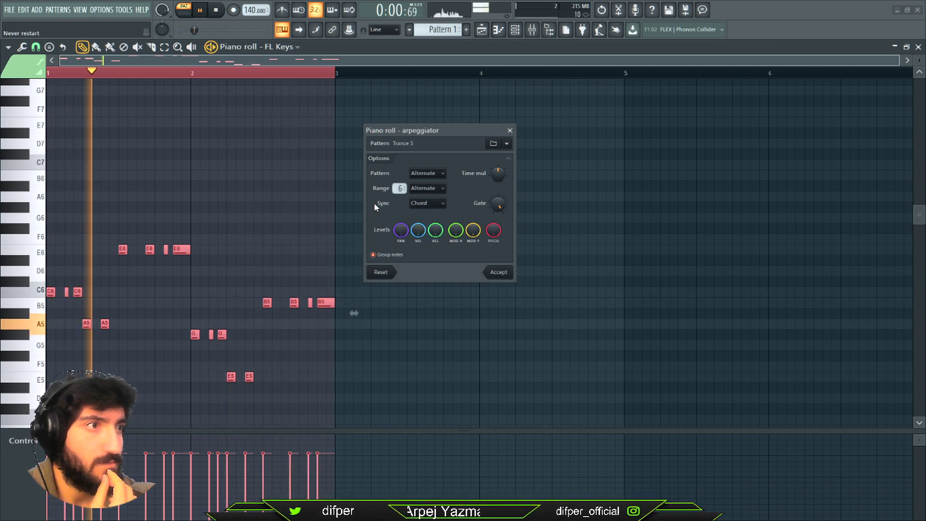
{"action": "left_click", "coordinate": [429, 204]}
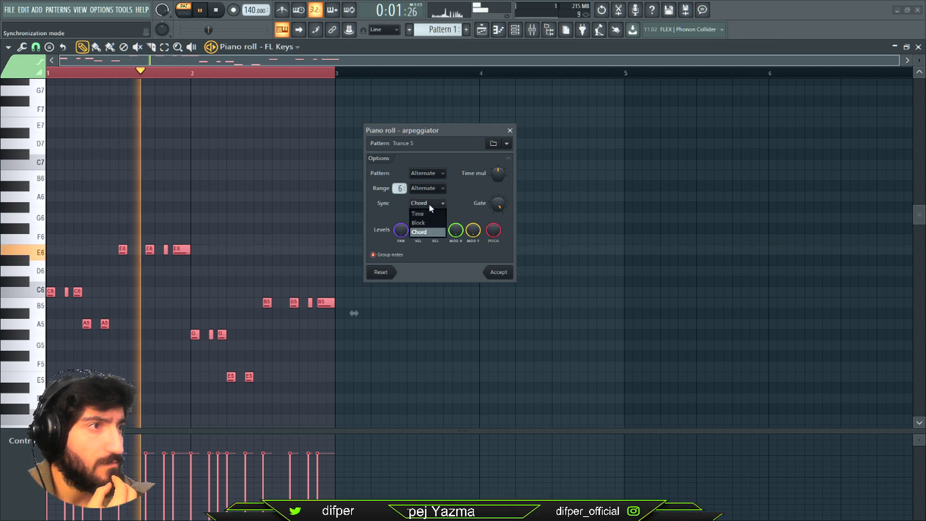
{"action": "left_click", "coordinate": [430, 212]}
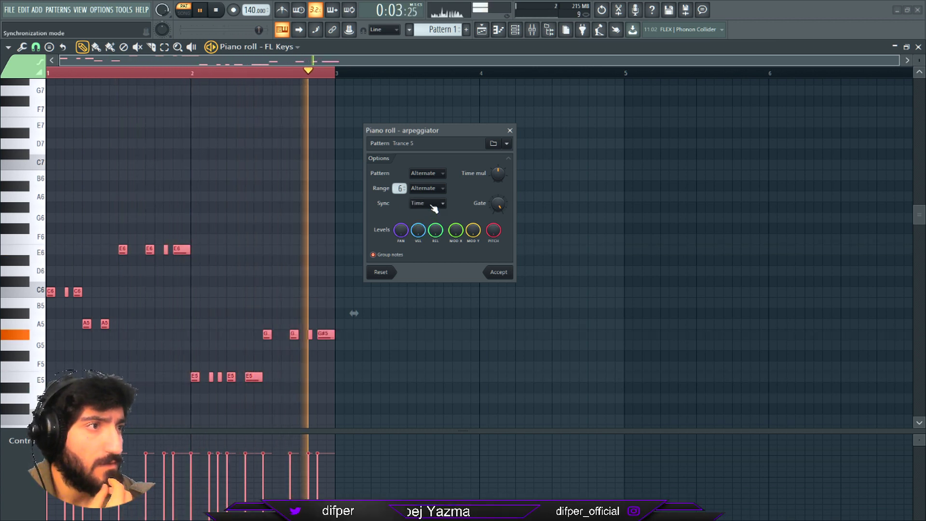
{"action": "left_click", "coordinate": [434, 206]}
{"action": "left_click", "coordinate": [428, 233]}
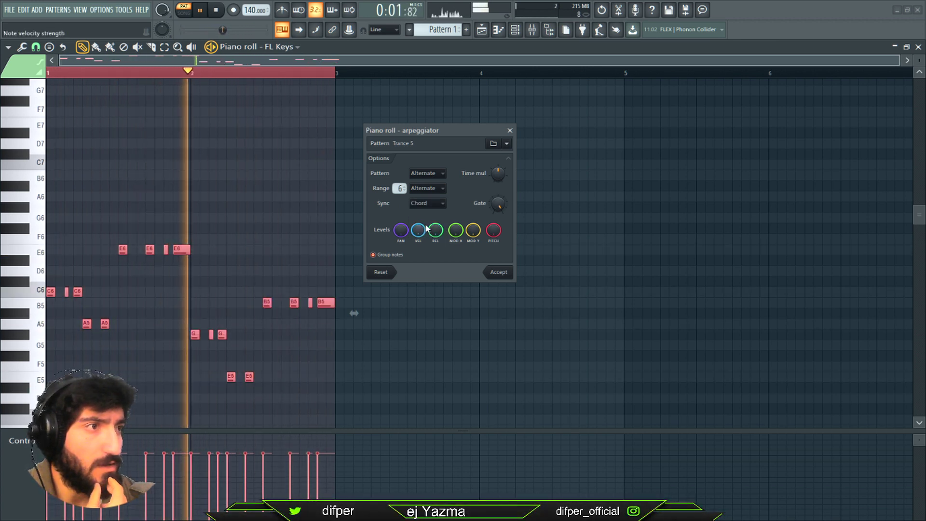
{"action": "left_click", "coordinate": [428, 203]}
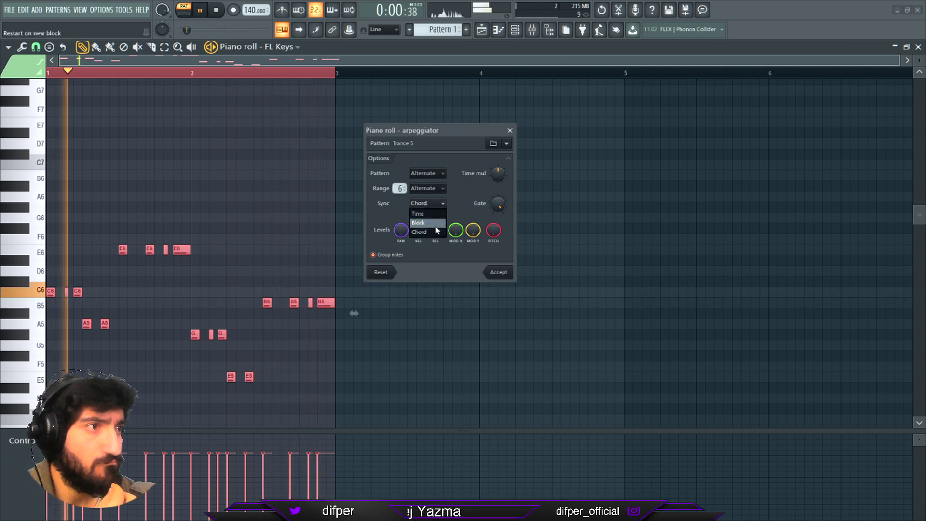
{"action": "left_click", "coordinate": [431, 205]}
{"action": "left_click", "coordinate": [428, 212]}
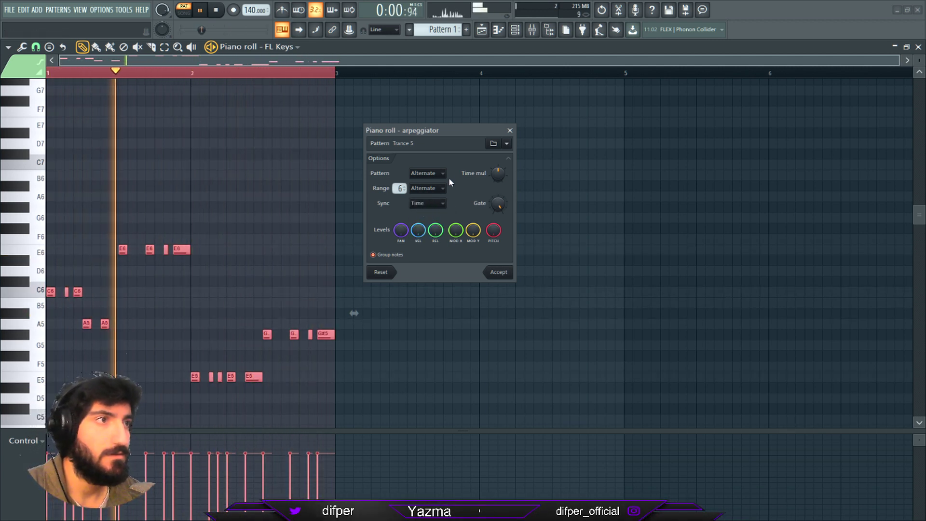
Step: Load the Arp Riff Machine A - TE preset and reduce the arpeggiator's range to 1
{"action": "left_click", "coordinate": [506, 143]}
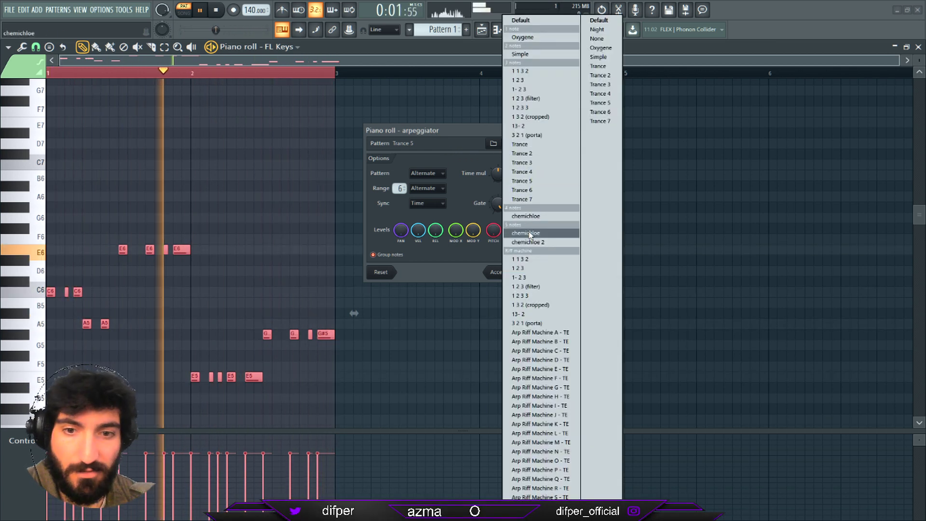
{"action": "left_click", "coordinate": [540, 333]}
{"action": "left_click", "coordinate": [507, 143]}
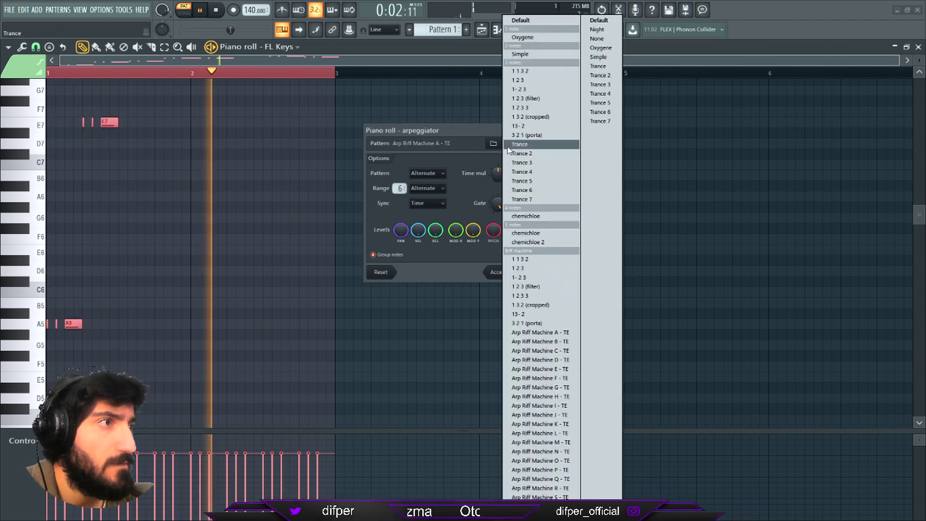
{"action": "left_click", "coordinate": [399, 189]}
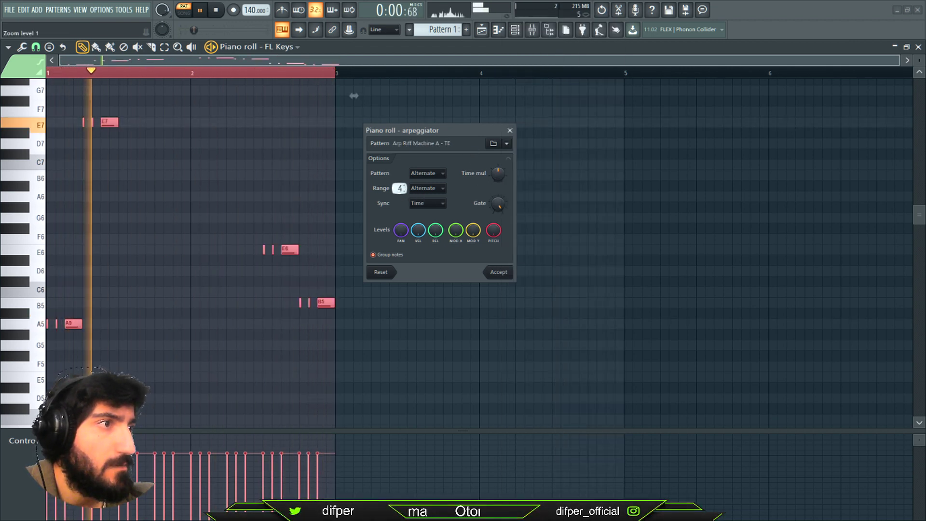
{"action": "left_click_drag", "start_coordinate": [354, 96], "coordinate": [354, 36]}
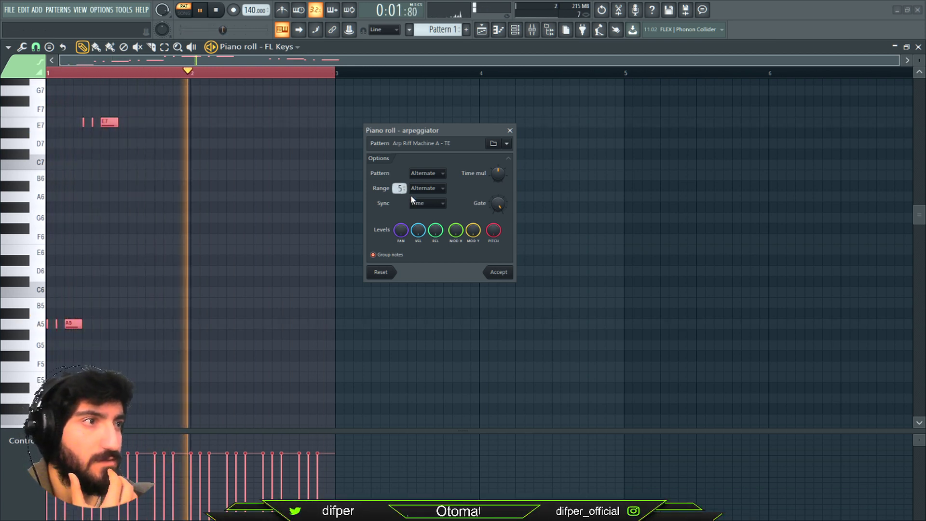
{"action": "left_click_drag", "start_coordinate": [400, 188], "coordinate": [354, 313]}
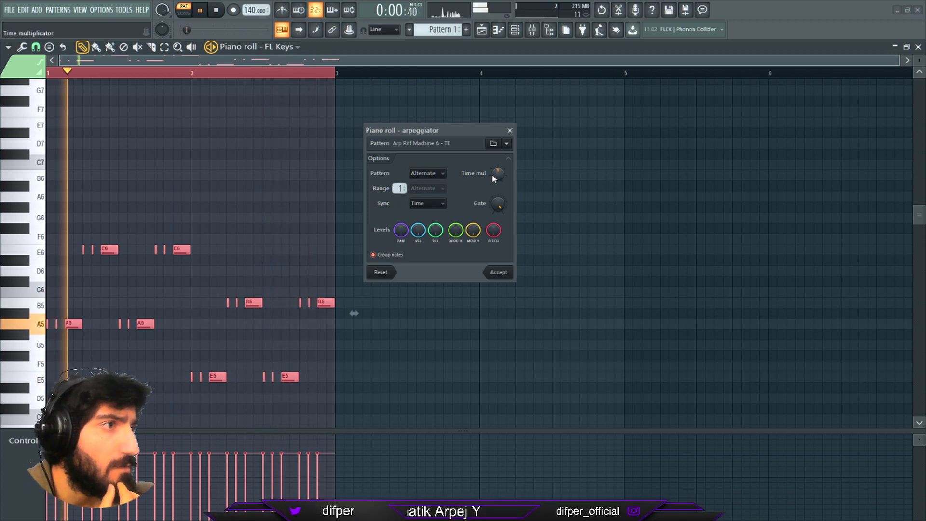
Step: Try faster and slower time multipliers, leaving it on a slower setting, and load the 3-note preset 1 1 3 2
{"action": "left_click_drag", "start_coordinate": [502, 176], "coordinate": [501, 189]}
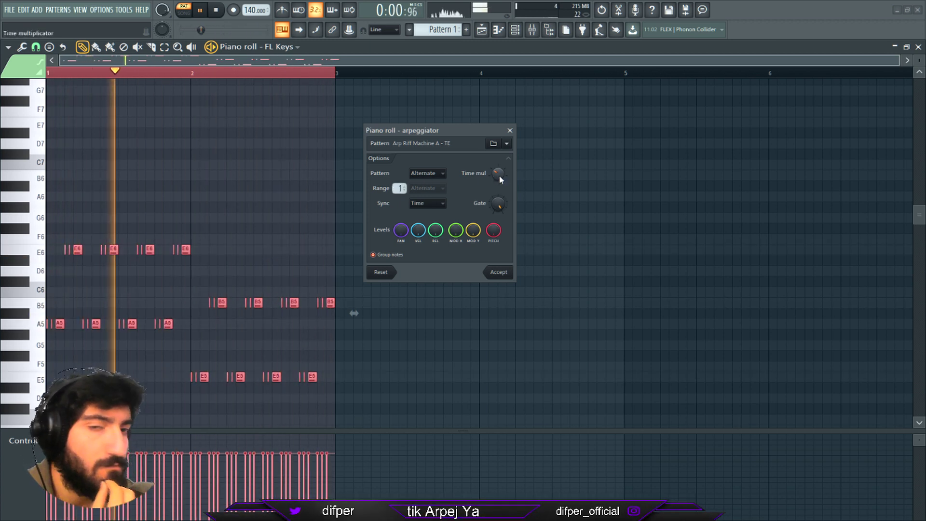
{"action": "left_click_drag", "start_coordinate": [500, 177], "coordinate": [500, 161]}
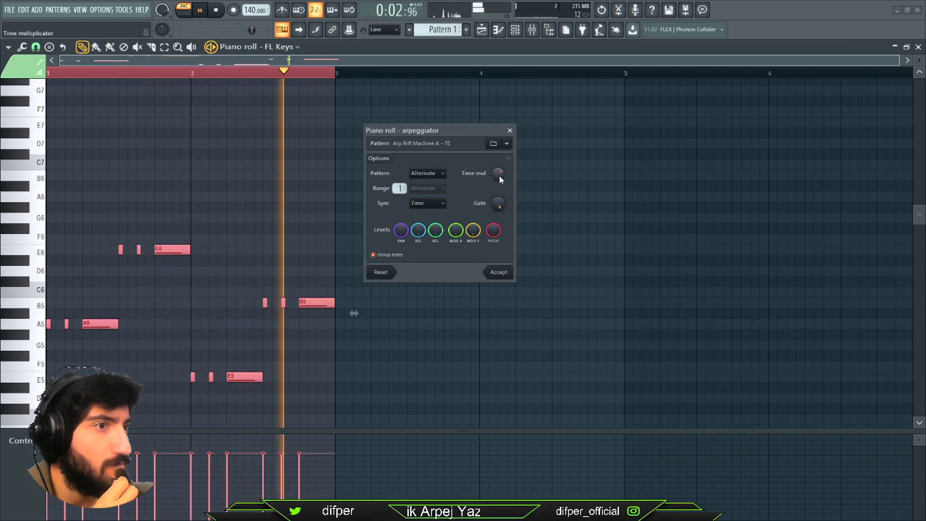
{"action": "left_click", "coordinate": [506, 144]}
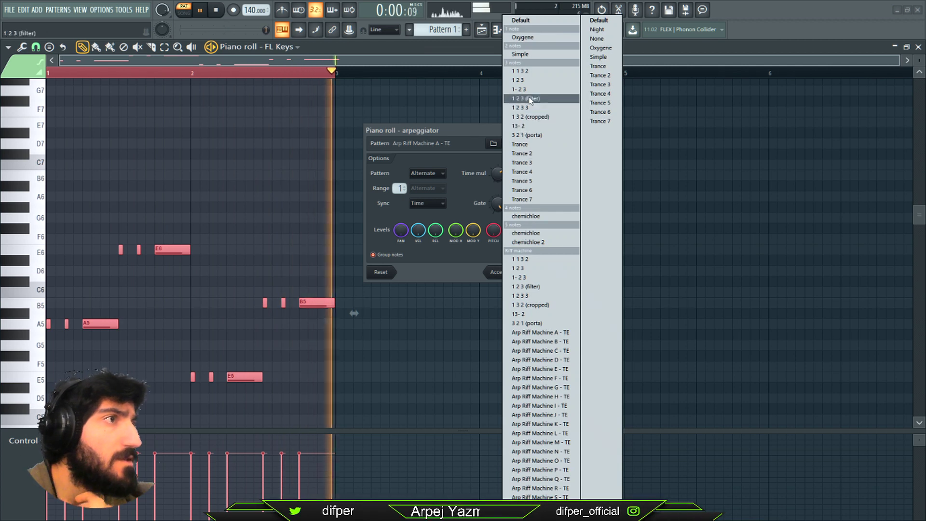
{"action": "left_click", "coordinate": [532, 72]}
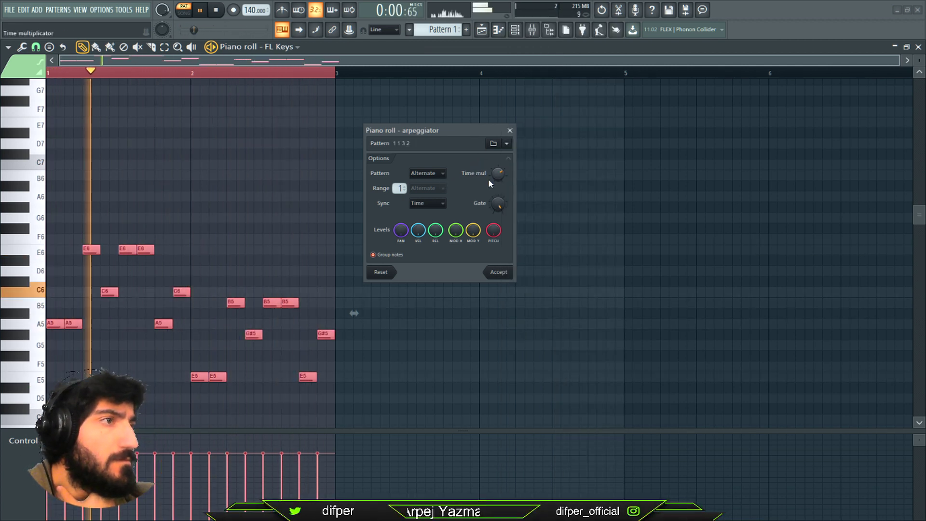
Step: Set the arpeggiator's sync to Chord and its pattern to Normal with a shorter gate, trying a slower time multiplier before returning to a faster one
{"action": "left_click_drag", "start_coordinate": [498, 173], "coordinate": [501, 178]}
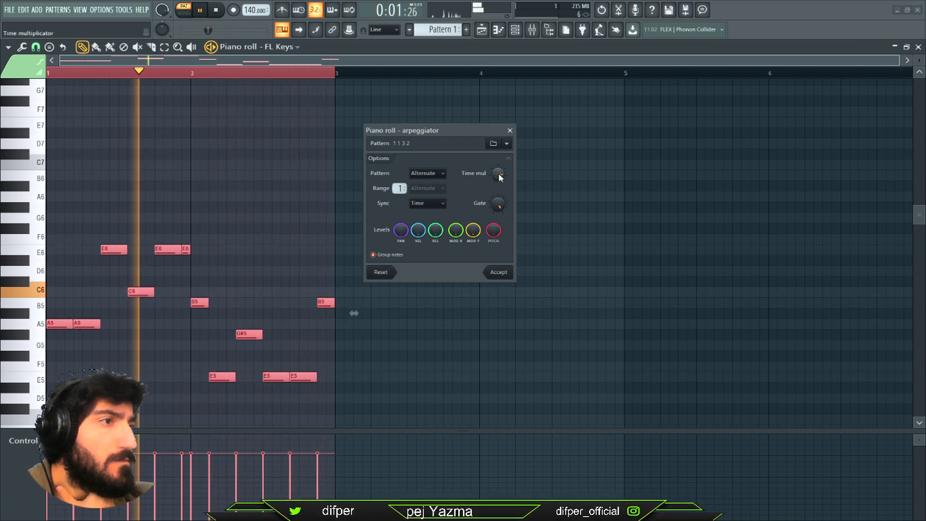
{"action": "left_click", "coordinate": [428, 203]}
{"action": "left_click", "coordinate": [424, 221]}
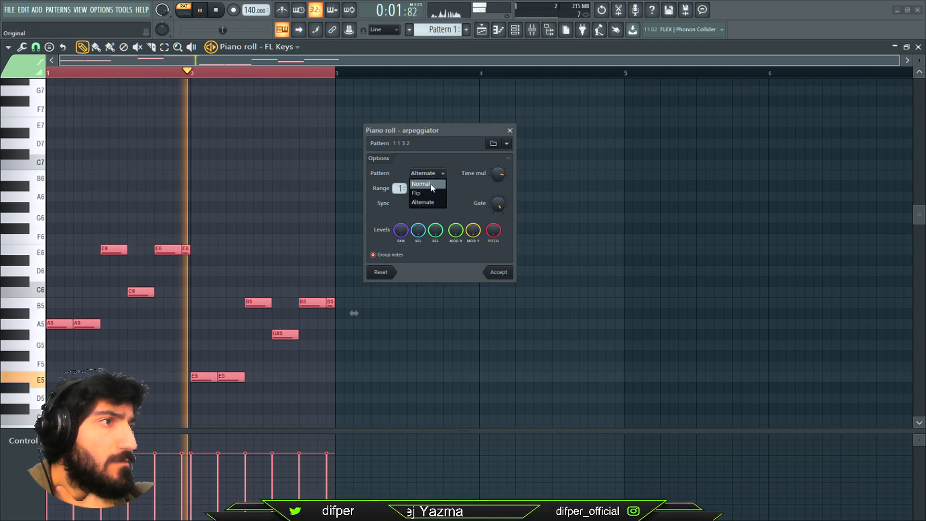
{"action": "left_click", "coordinate": [426, 184]}
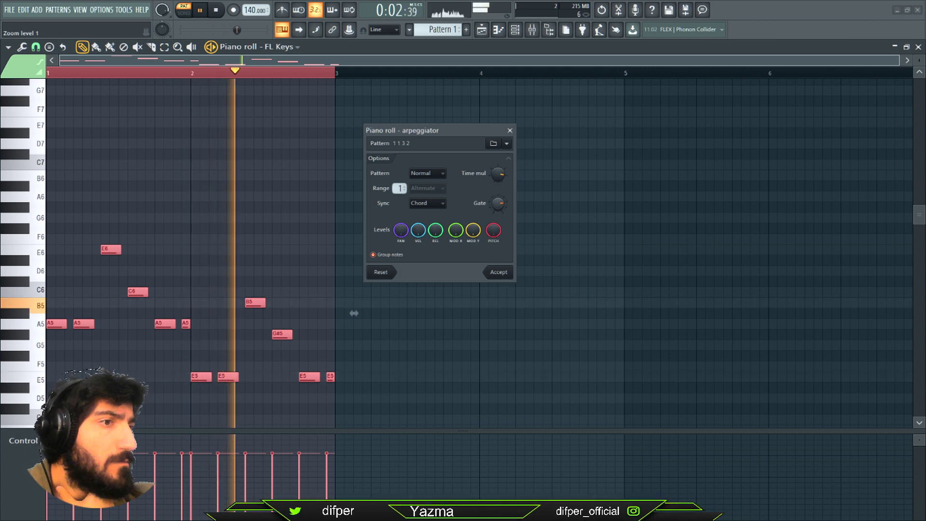
{"action": "left_click_drag", "start_coordinate": [494, 178], "coordinate": [494, 193]}
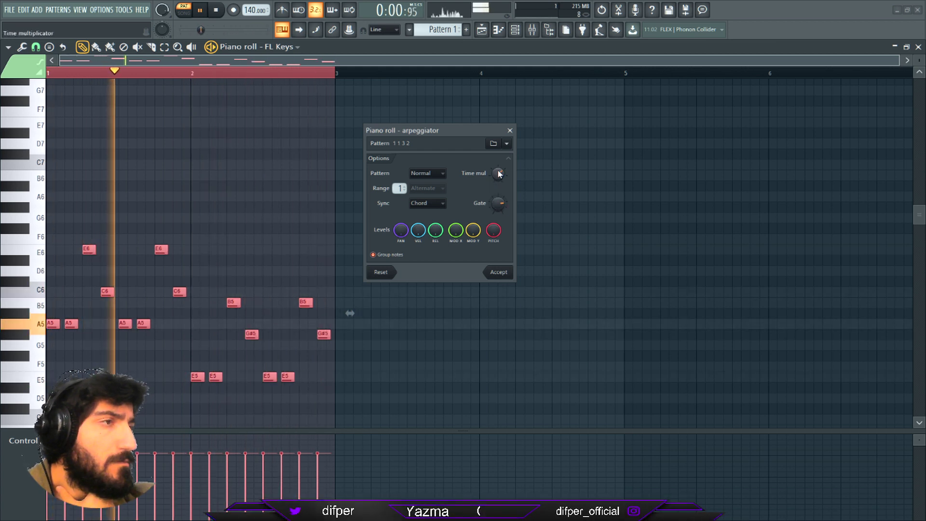
Step: Try the 3-note preset 13- 2 in the arpeggiator, then switch to the 3-note preset 3 2 1 (porta)
{"action": "left_click", "coordinate": [506, 144]}
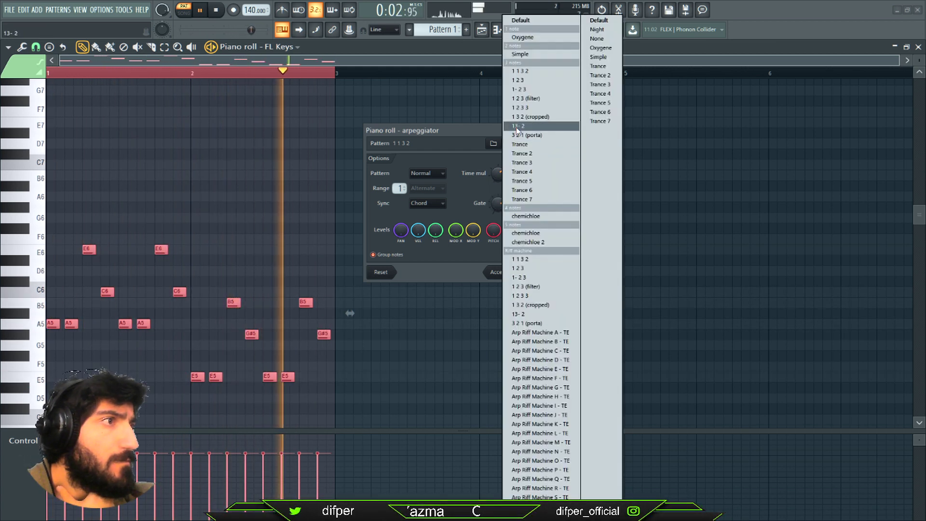
{"action": "left_click", "coordinate": [518, 129]}
{"action": "left_click", "coordinate": [506, 144]}
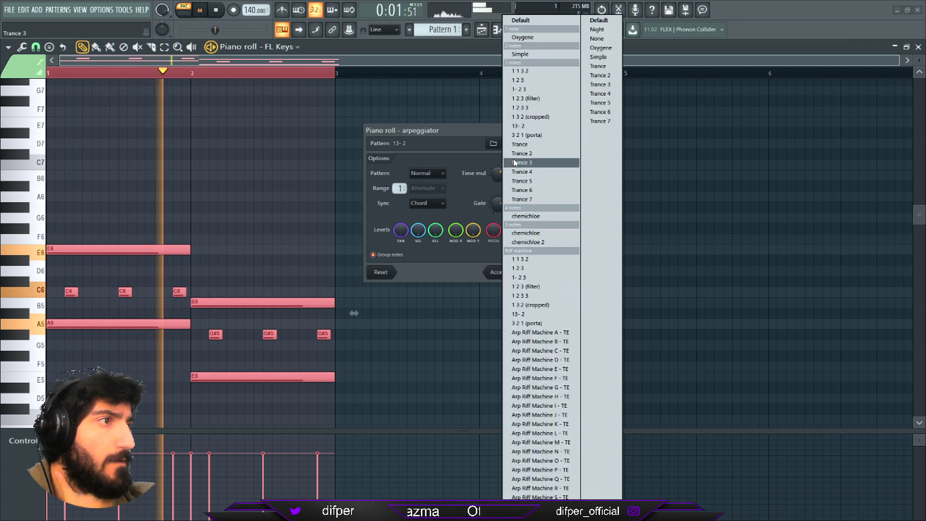
{"action": "left_click", "coordinate": [535, 135]}
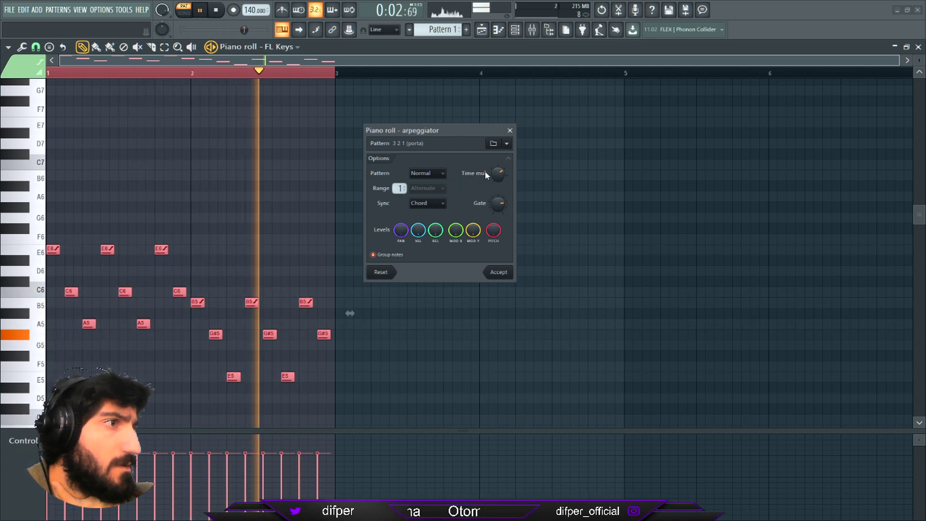
{"action": "left_click", "coordinate": [506, 144]}
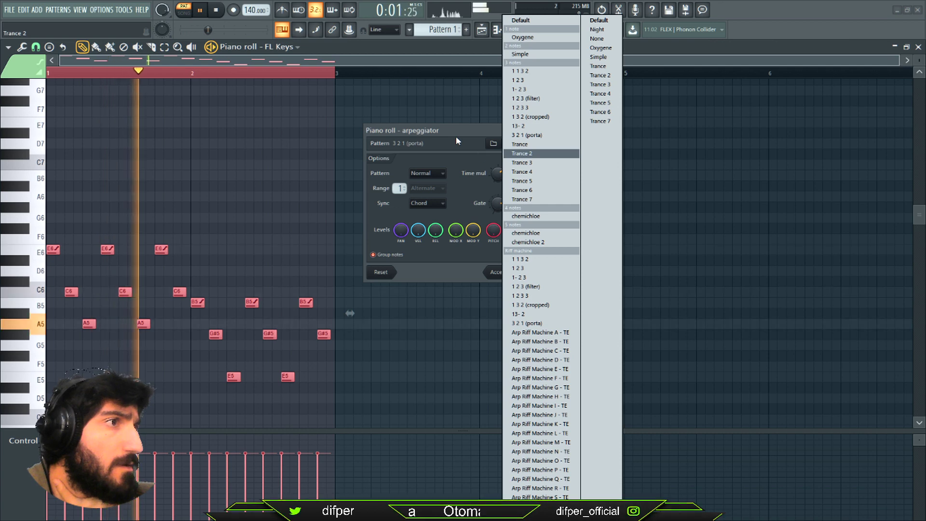
{"action": "left_click", "coordinate": [493, 144]}
{"action": "key", "text": "Return"}
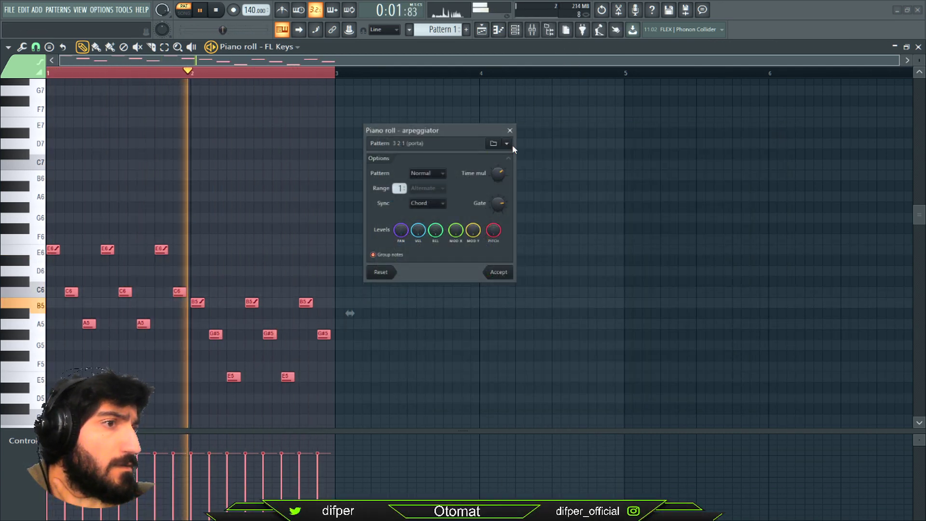
Step: Audition the 3-note preset 1 3 2 (cropped) and return to the 3 2 1 (porta) preset for comparison
{"action": "left_click", "coordinate": [507, 144]}
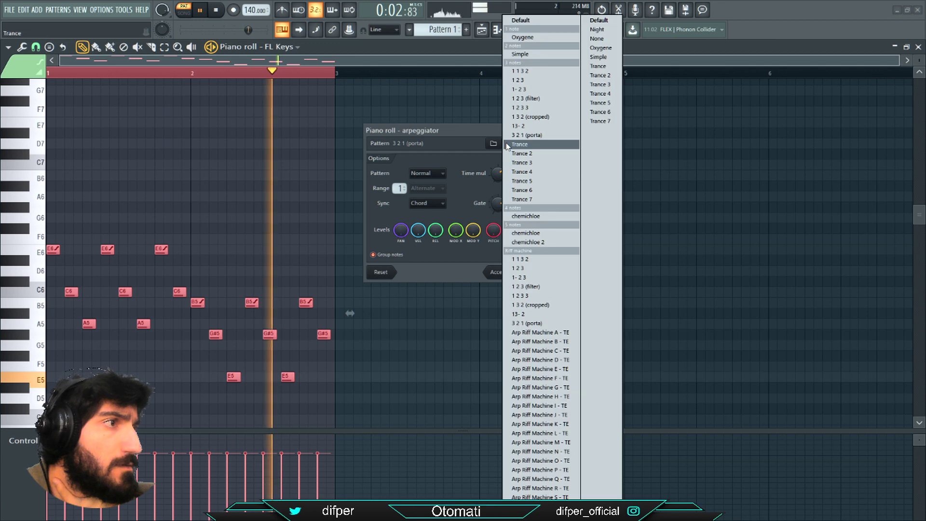
{"action": "left_click", "coordinate": [531, 116]}
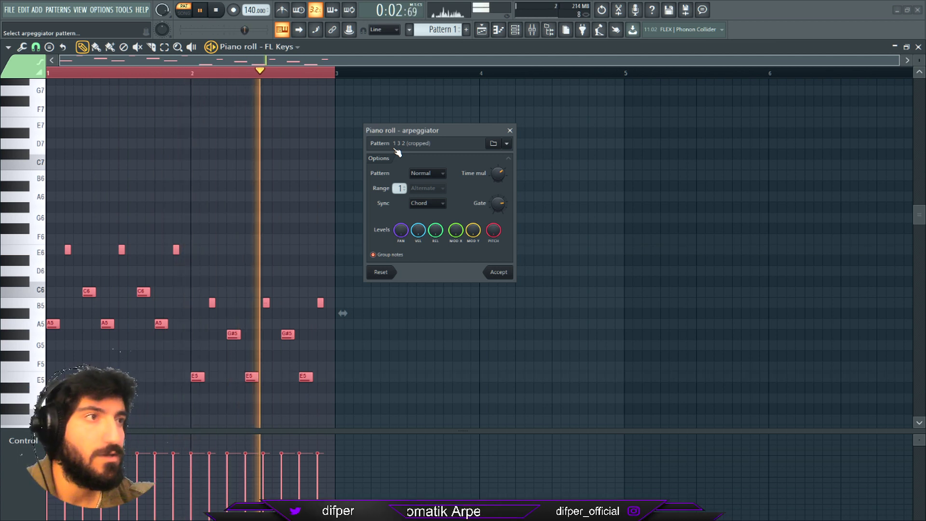
{"action": "left_click", "coordinate": [507, 145]}
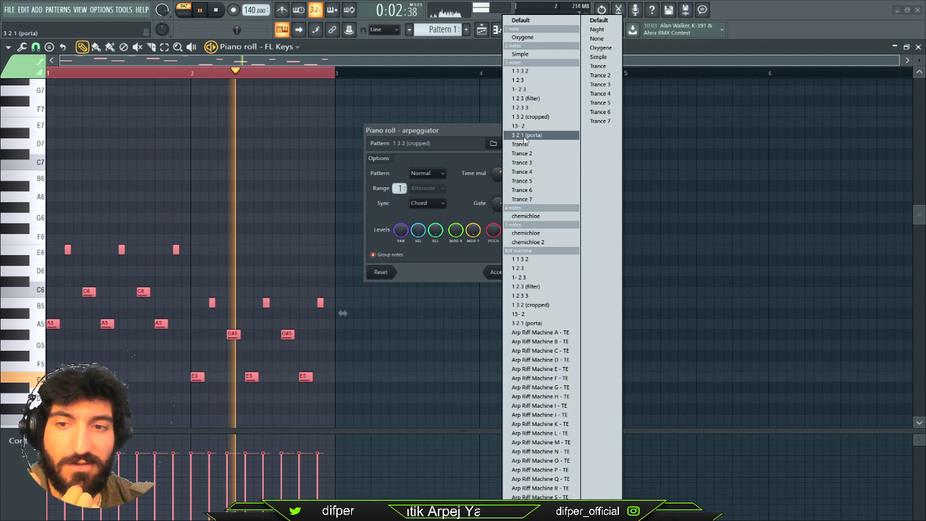
{"action": "left_click", "coordinate": [525, 137]}
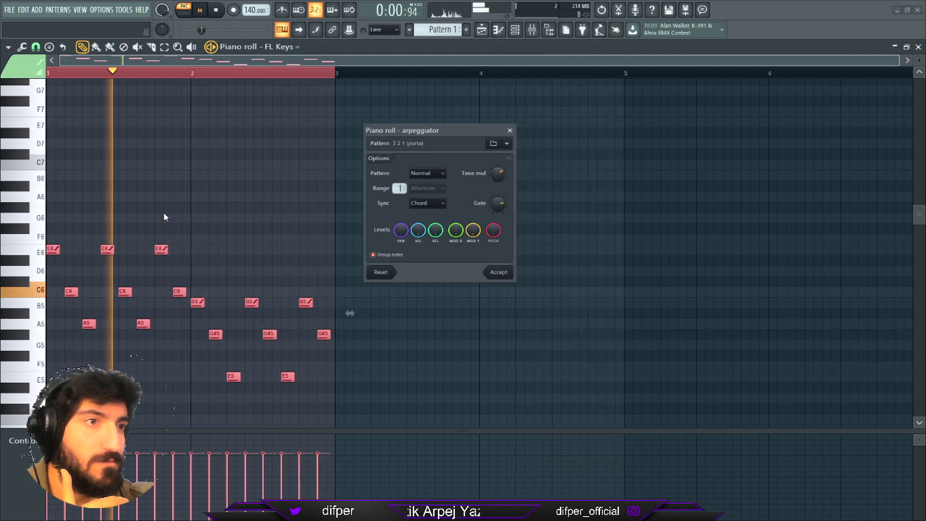
Step: Keep the 3 2 1 (porta) preset, adjust the time multiplier to make the arpeggio notes faster and shorter, and accept the arpeggiator's result
{"action": "left_click", "coordinate": [506, 144]}
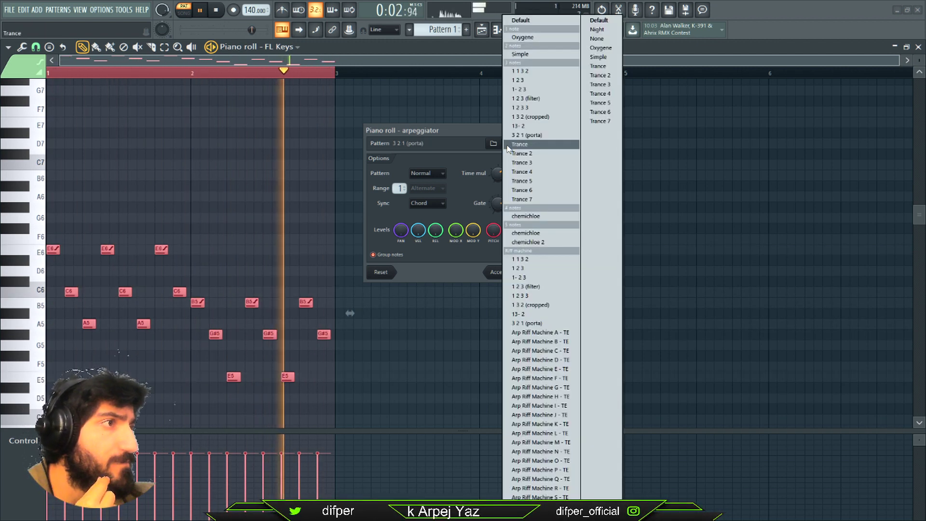
{"action": "left_click", "coordinate": [451, 138]}
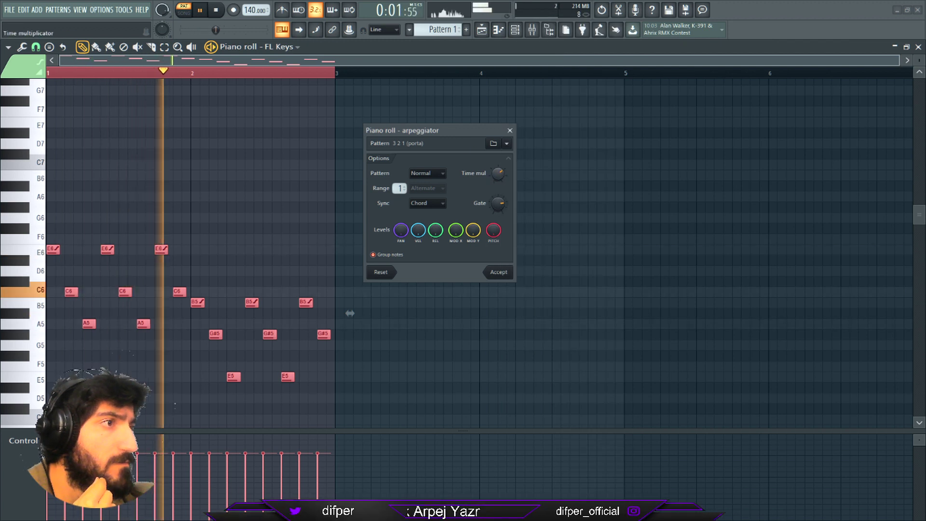
{"action": "left_click_drag", "start_coordinate": [499, 174], "coordinate": [501, 180]}
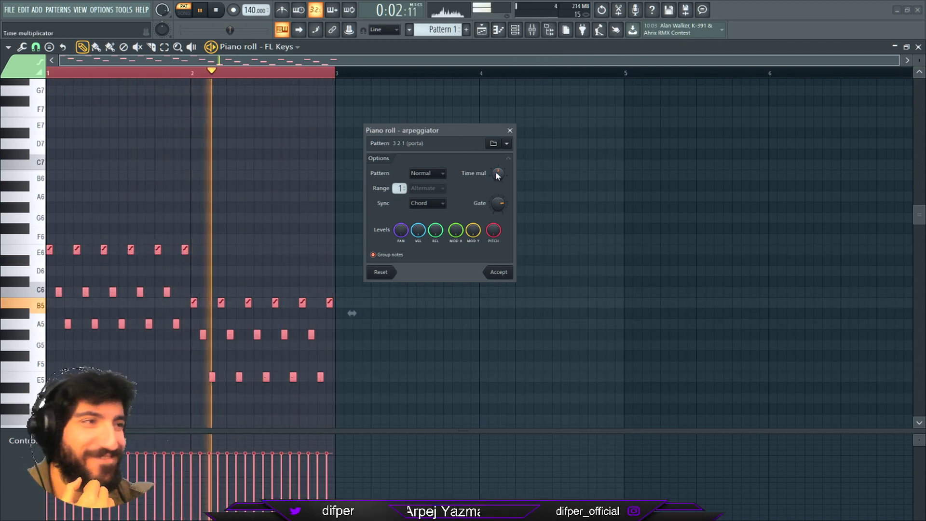
{"action": "left_click", "coordinate": [499, 272]}
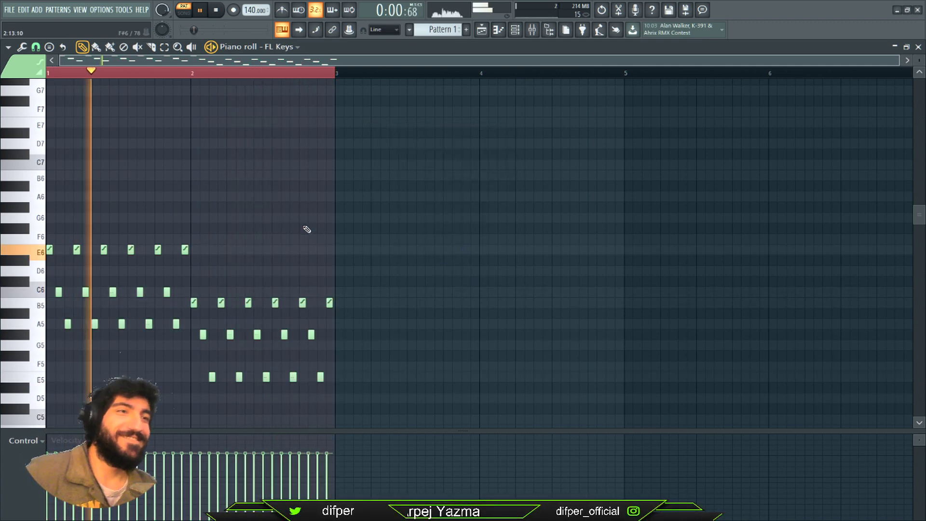